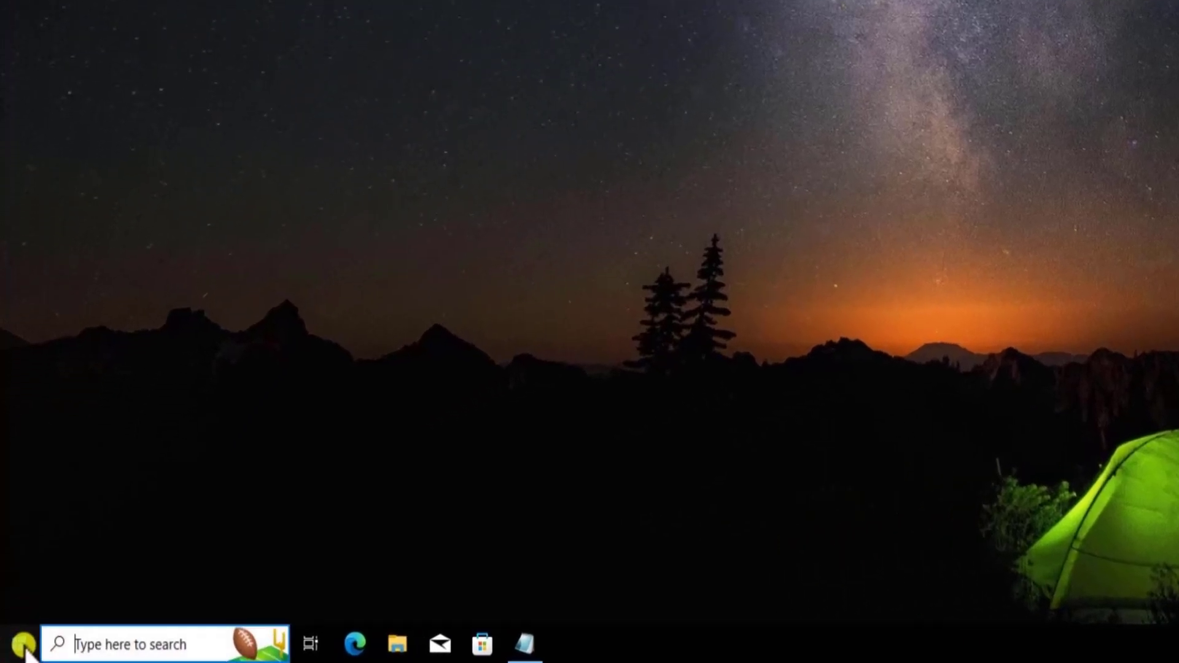
# Run the Windows Update troubleshooter from Update & Security > Troubleshoot > Additional troubleshooters.
pyautogui.click(25, 646)
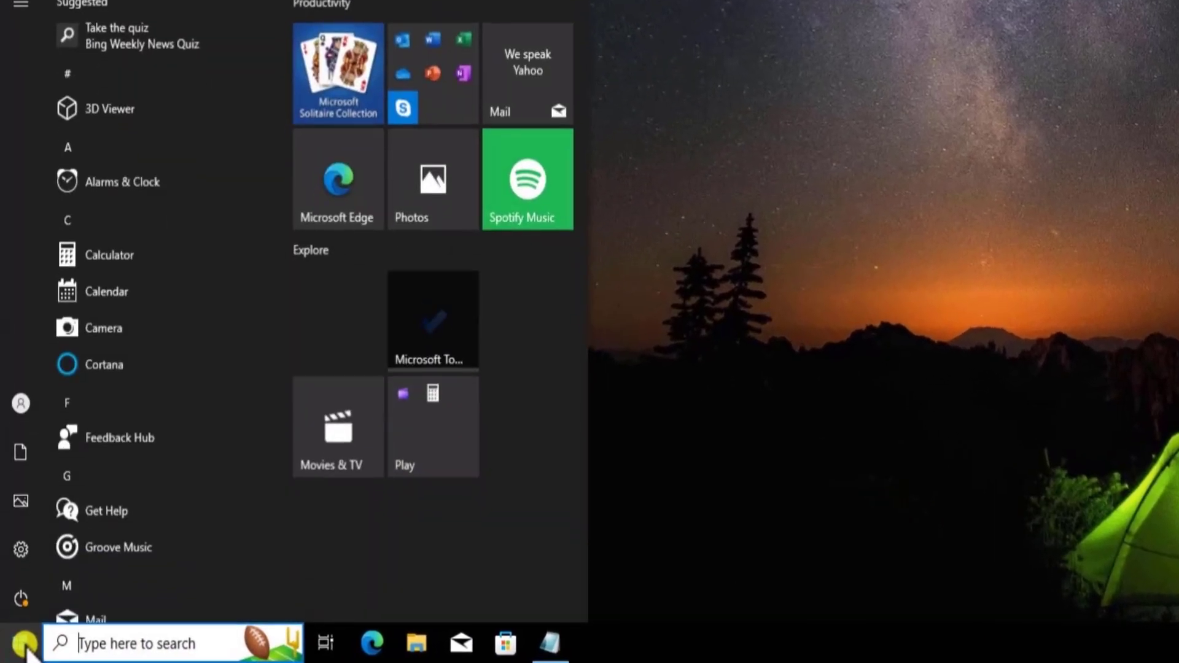
pyautogui.moveTo(21, 552)
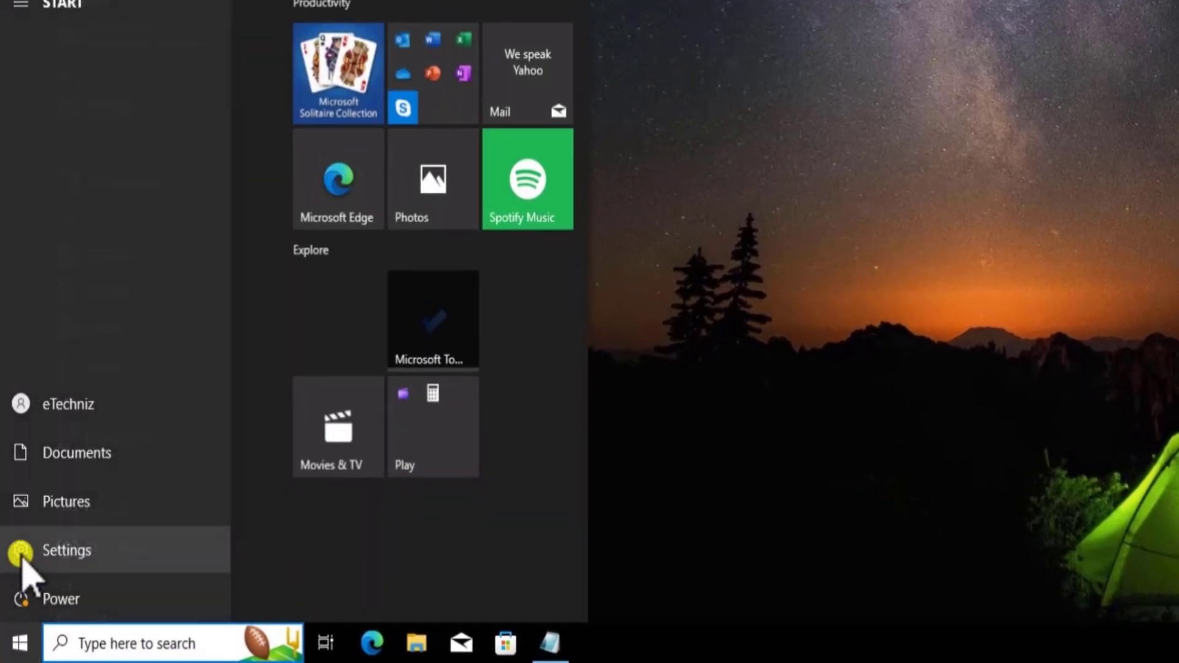
pyautogui.click(129, 556)
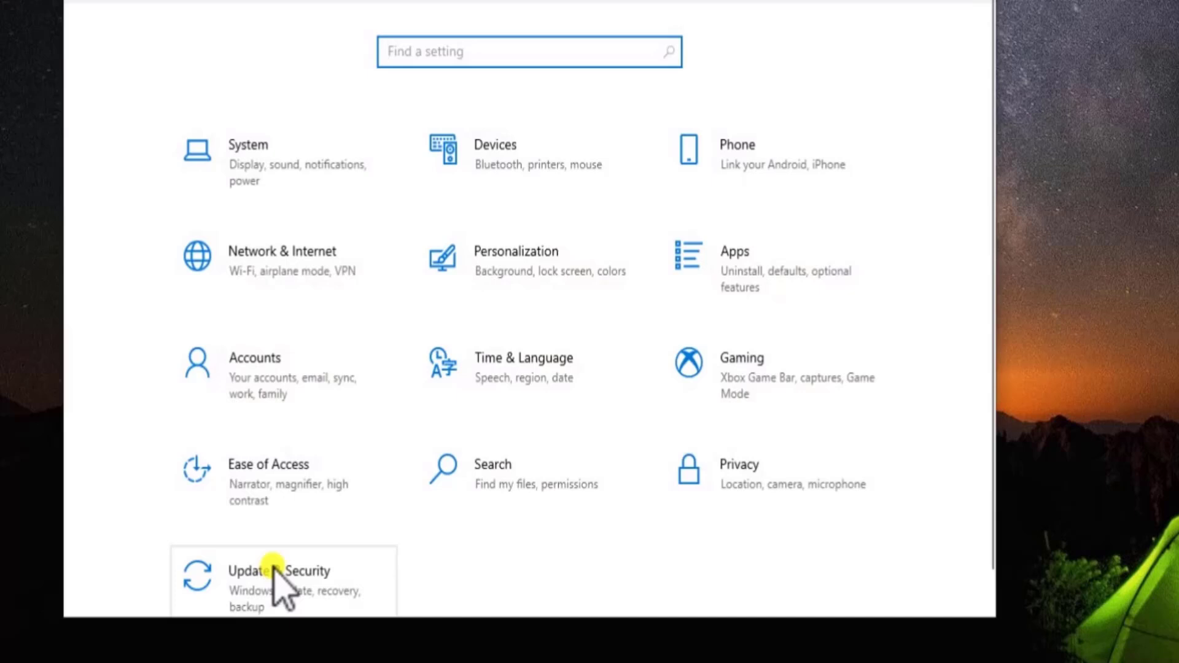
pyautogui.click(313, 584)
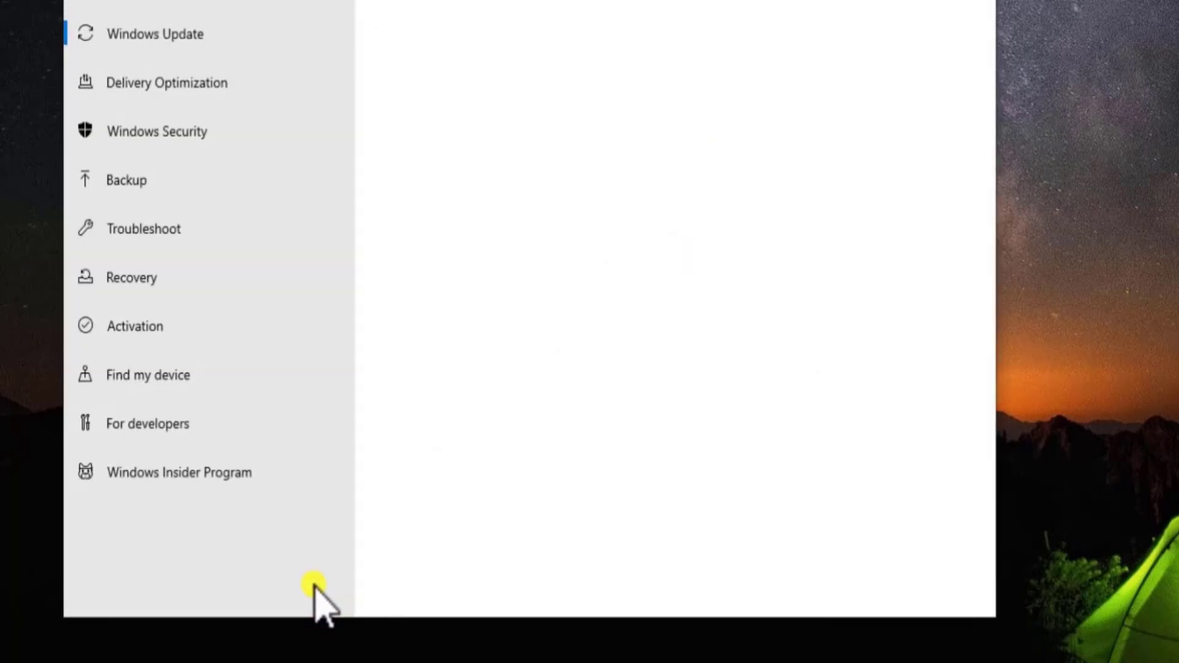
pyautogui.click(282, 319)
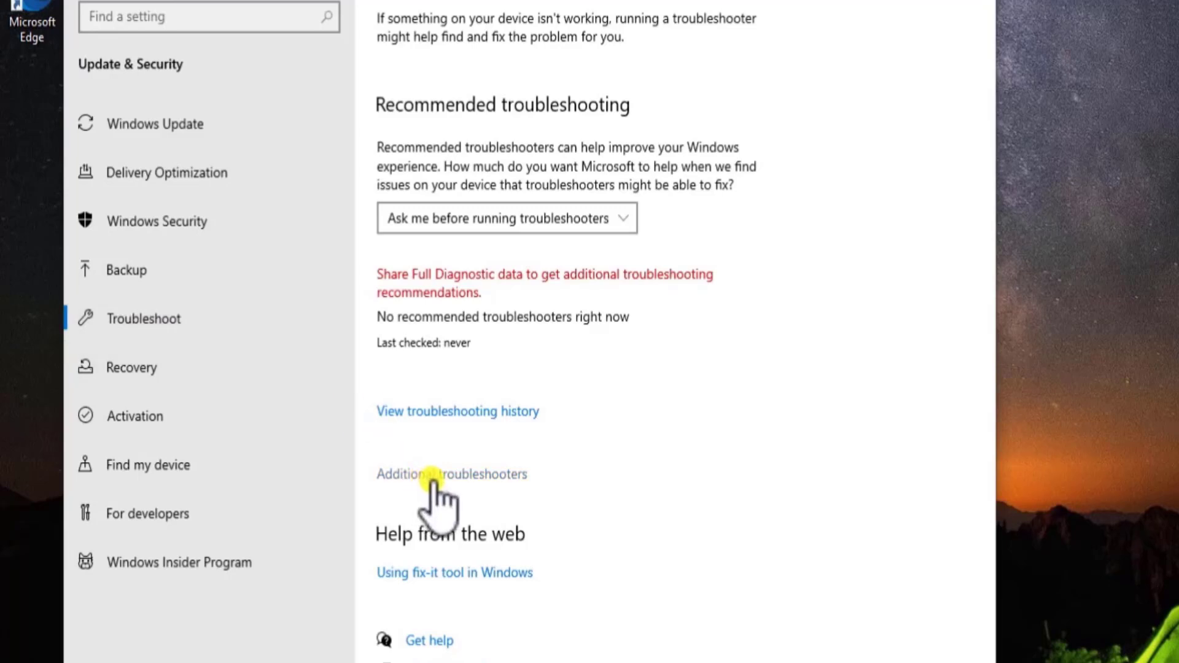
pyautogui.click(523, 476)
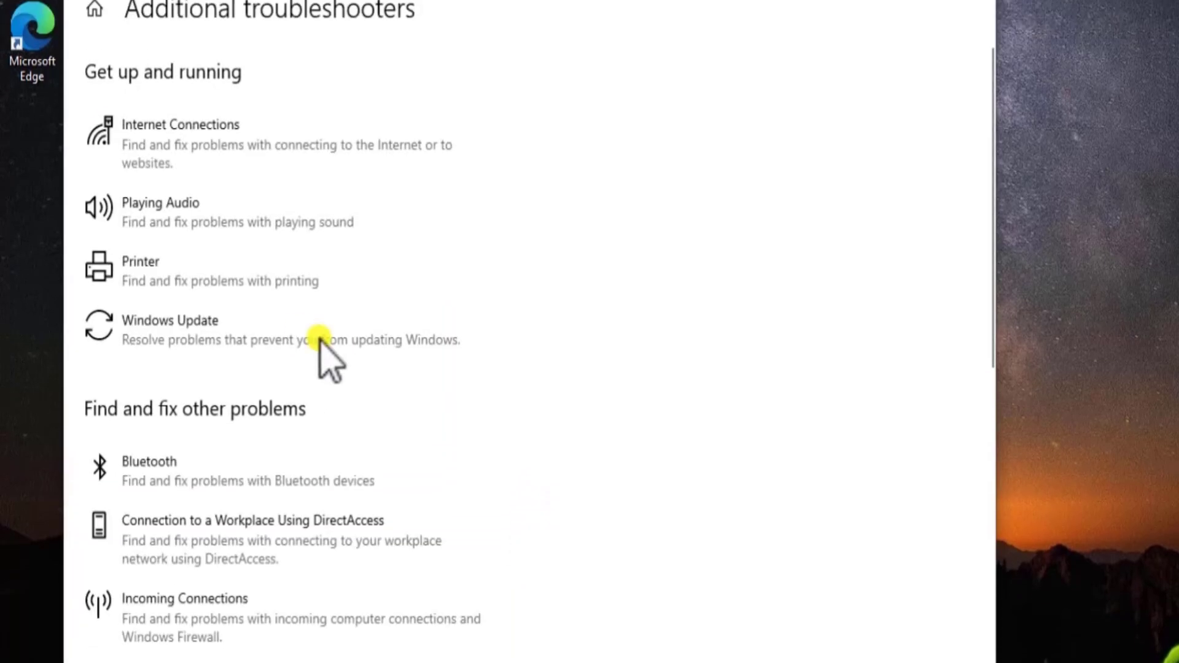
pyautogui.click(395, 388)
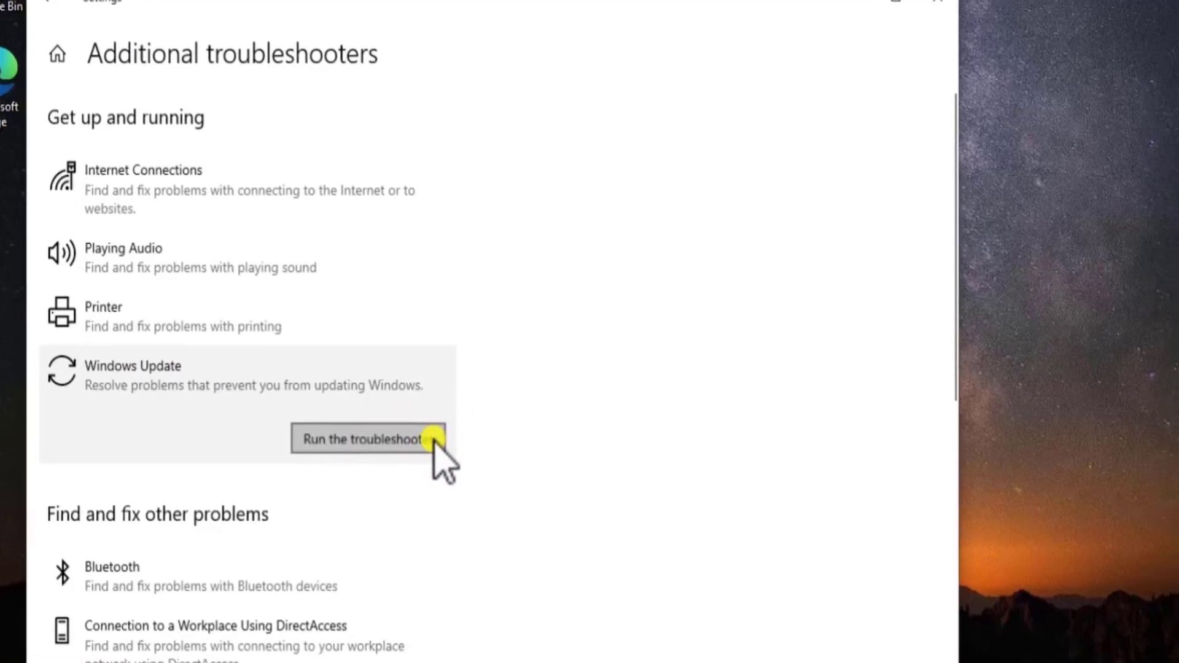
pyautogui.click(433, 439)
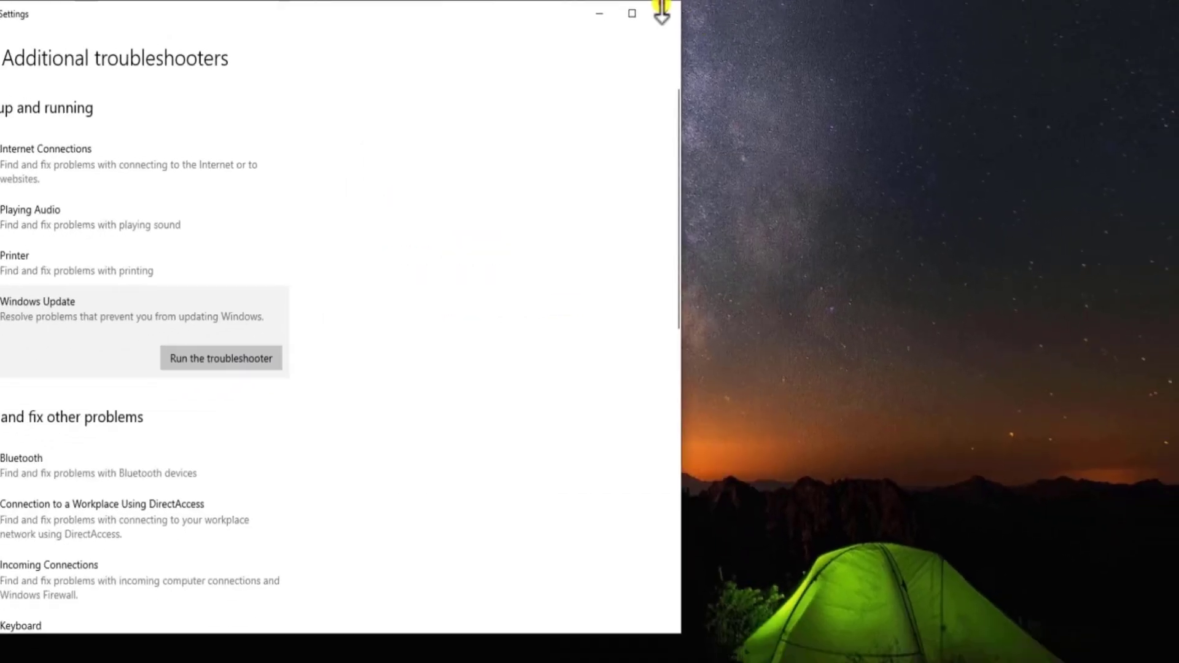
# Close Settings and restart the computer.
pyautogui.click(661, 11)
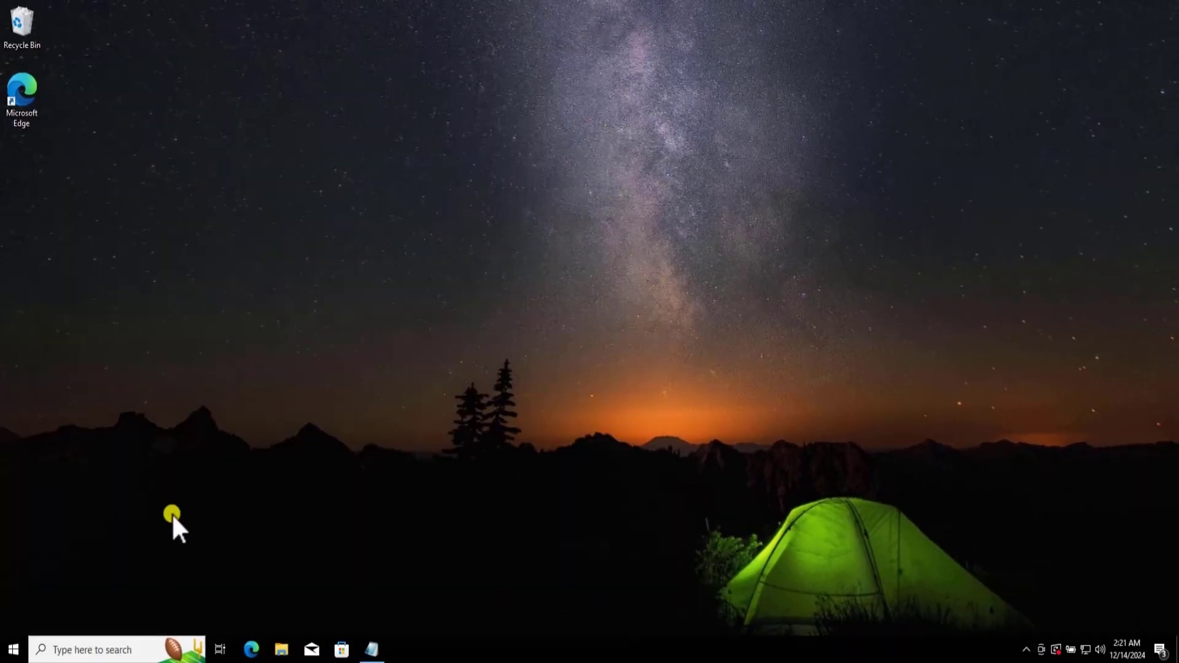
pyautogui.click(11, 652)
pyautogui.click(11, 618)
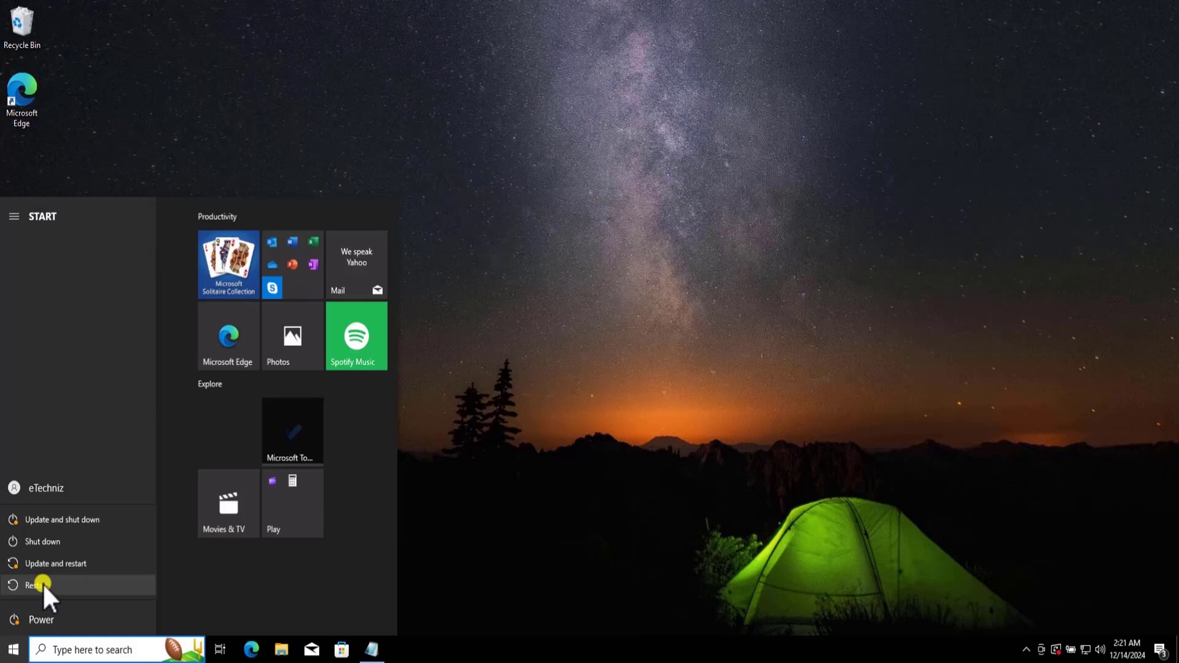
pyautogui.click(854, 284)
# Search 'services' and launch Services as administrator.
pyautogui.click(909, 274)
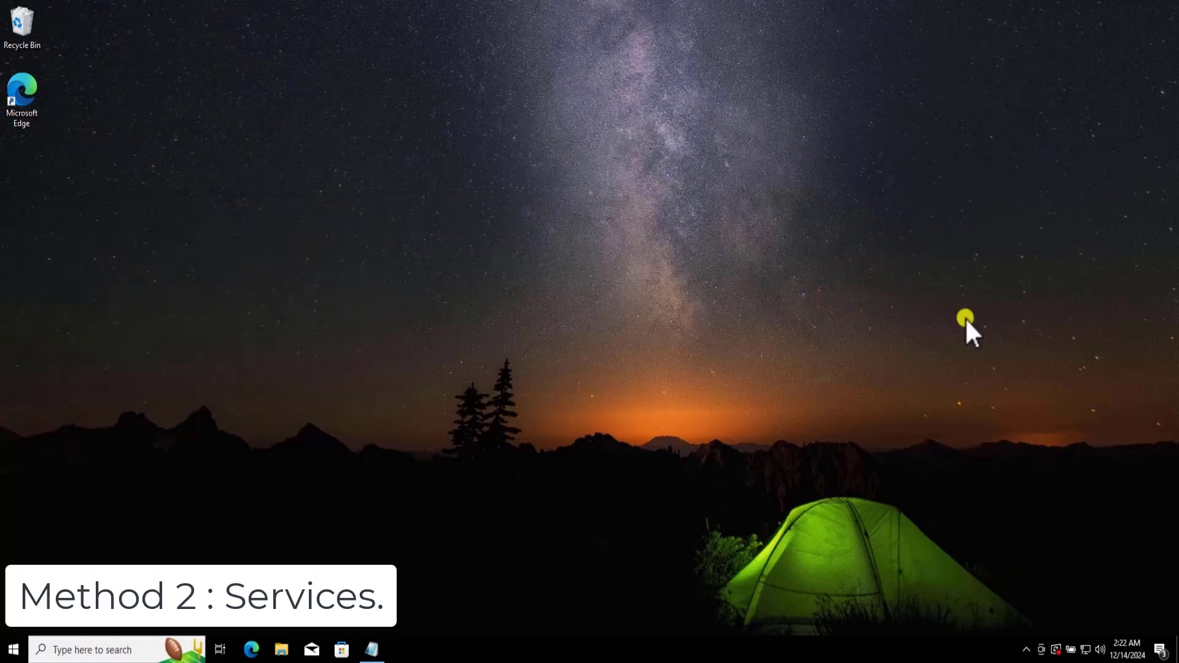
pyautogui.click(103, 648)
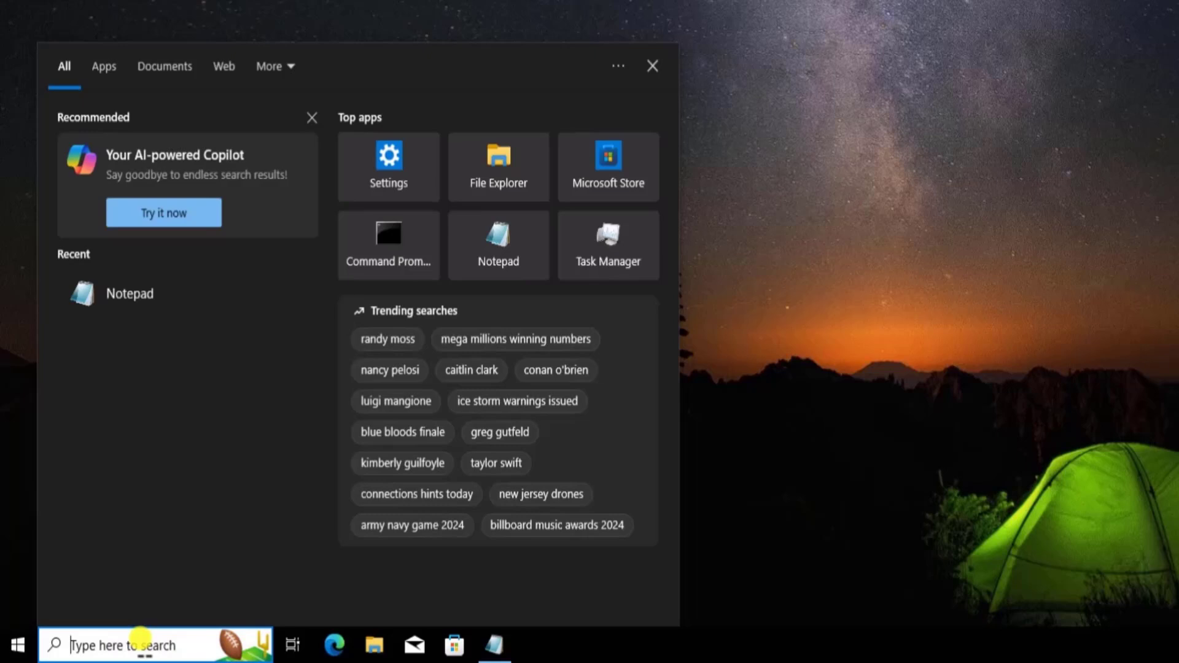
pyautogui.write('services')
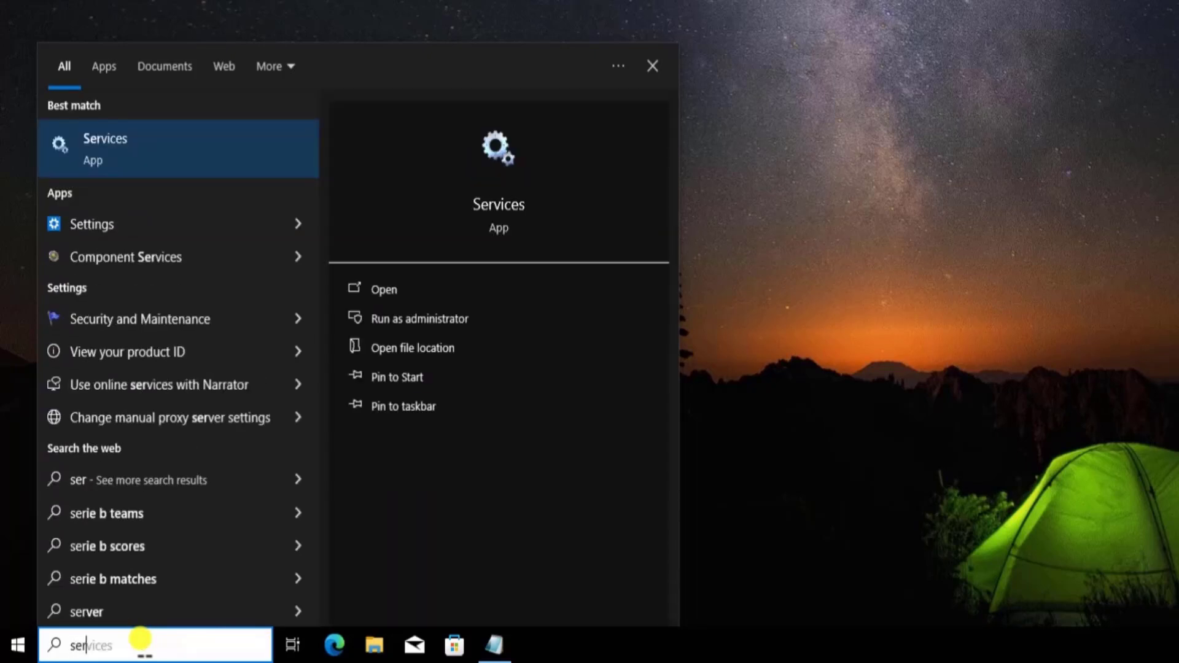
pyautogui.click(433, 319)
# Jump to the W entries and select the Windows Update service.
pyautogui.click(422, 291)
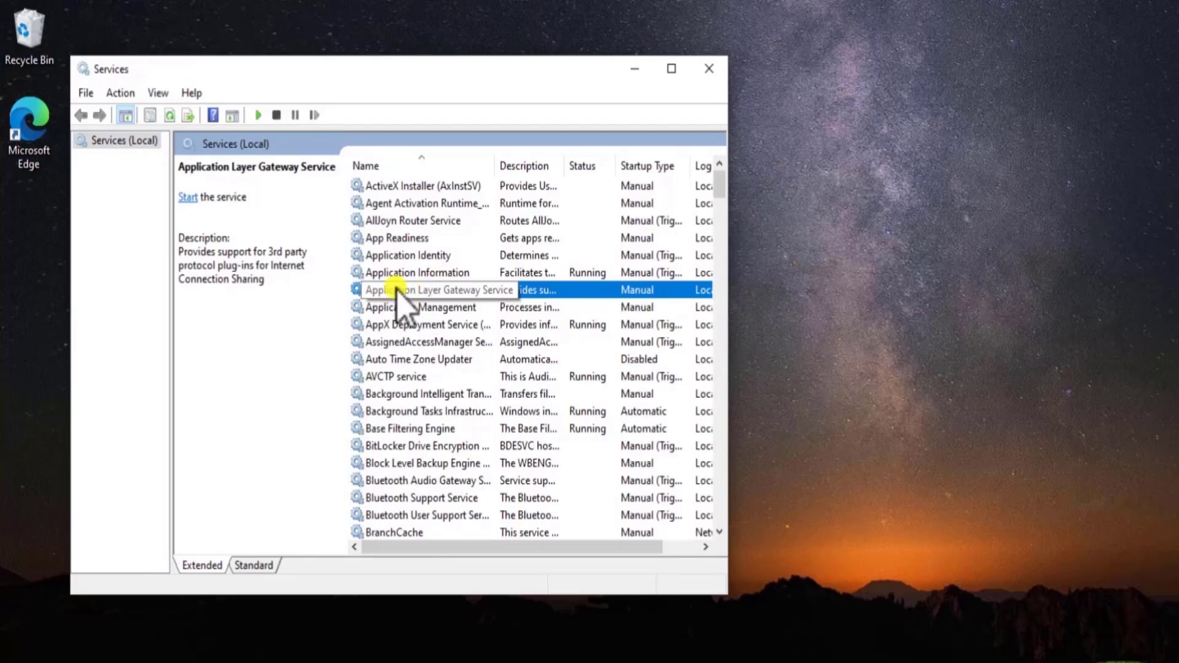
pyautogui.press('w')
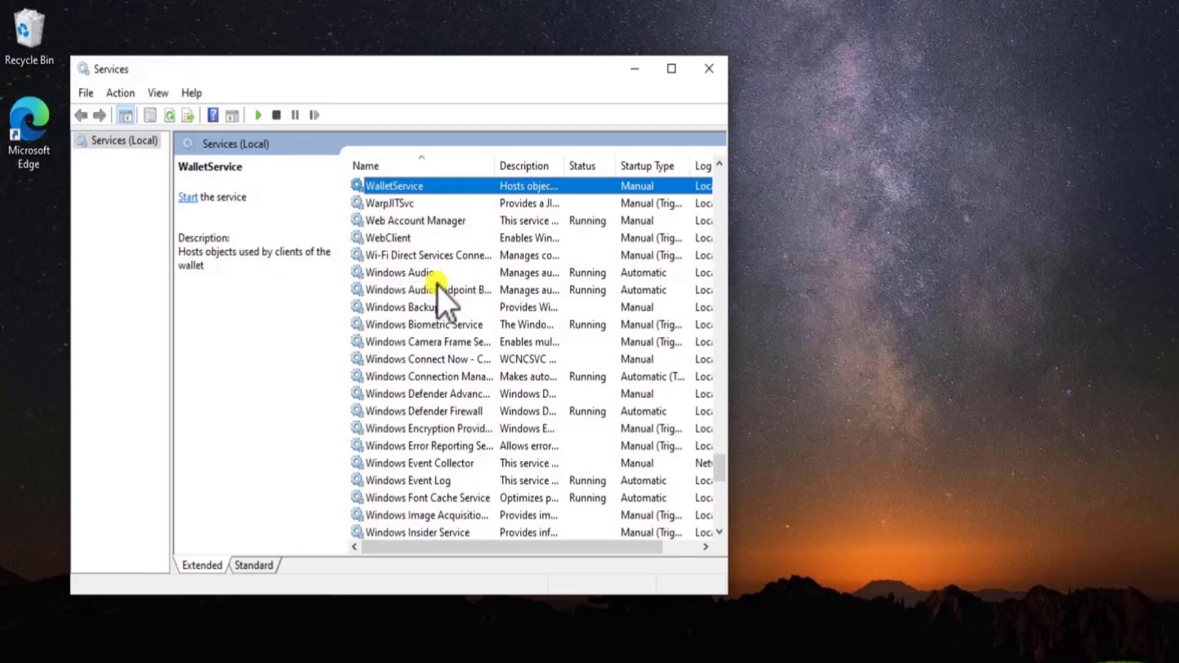
pyautogui.scroll(-3, 461, 384)
pyautogui.scroll(-2, 459, 380)
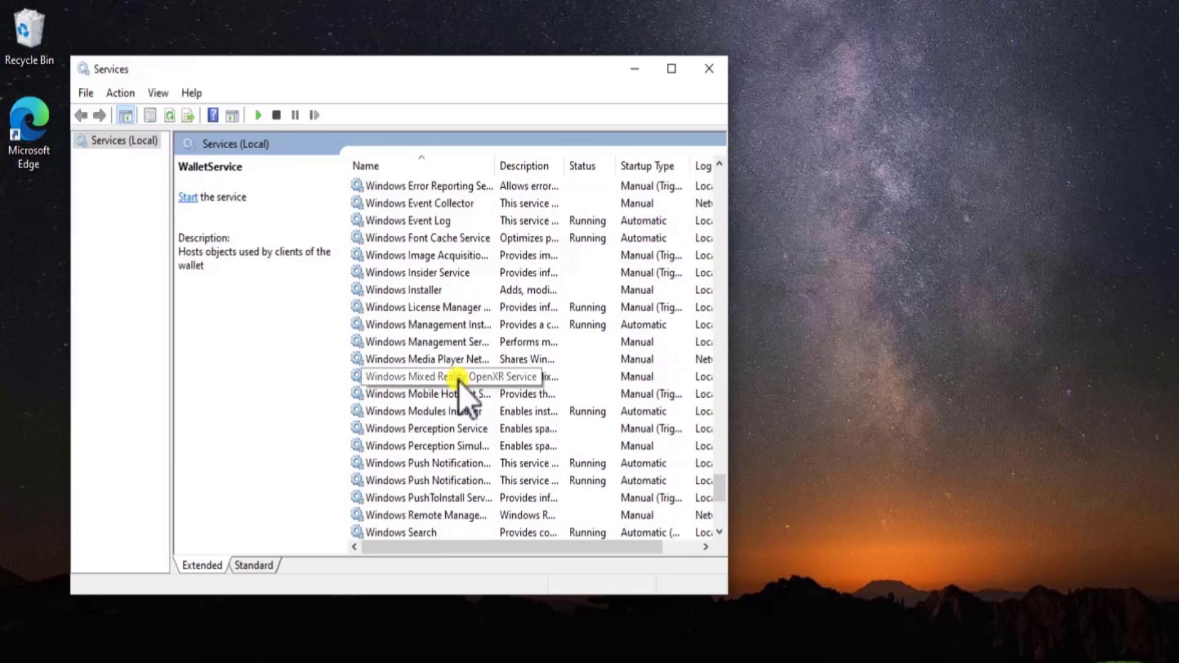
pyautogui.scroll(-3, 459, 380)
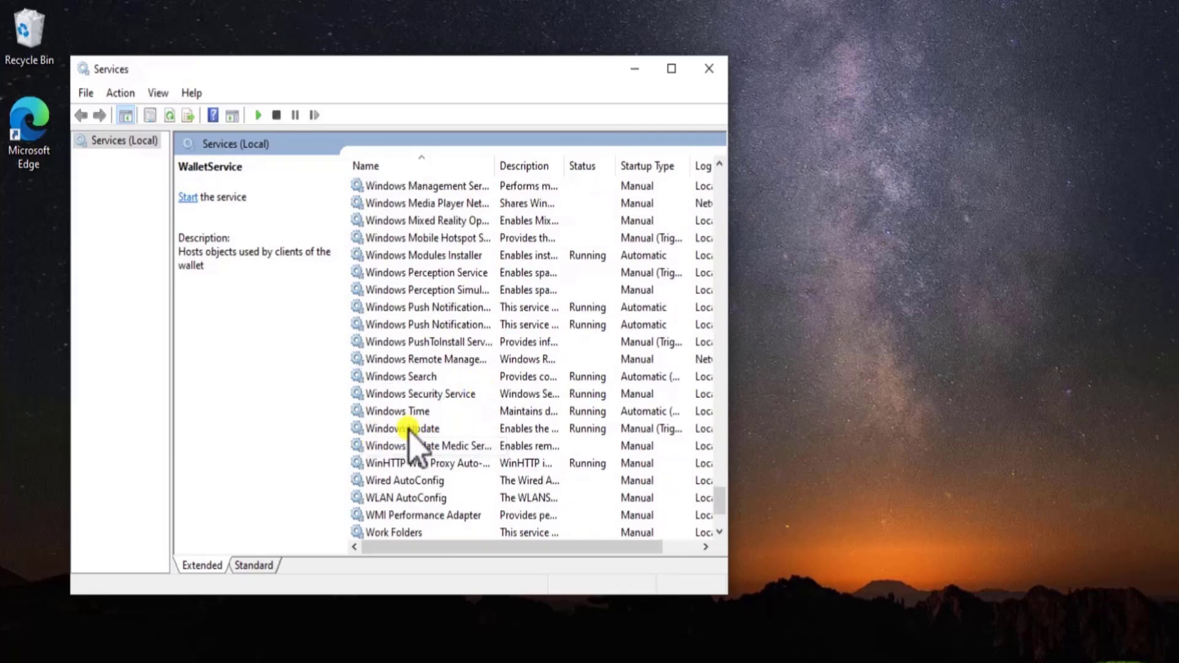
pyautogui.click(588, 428)
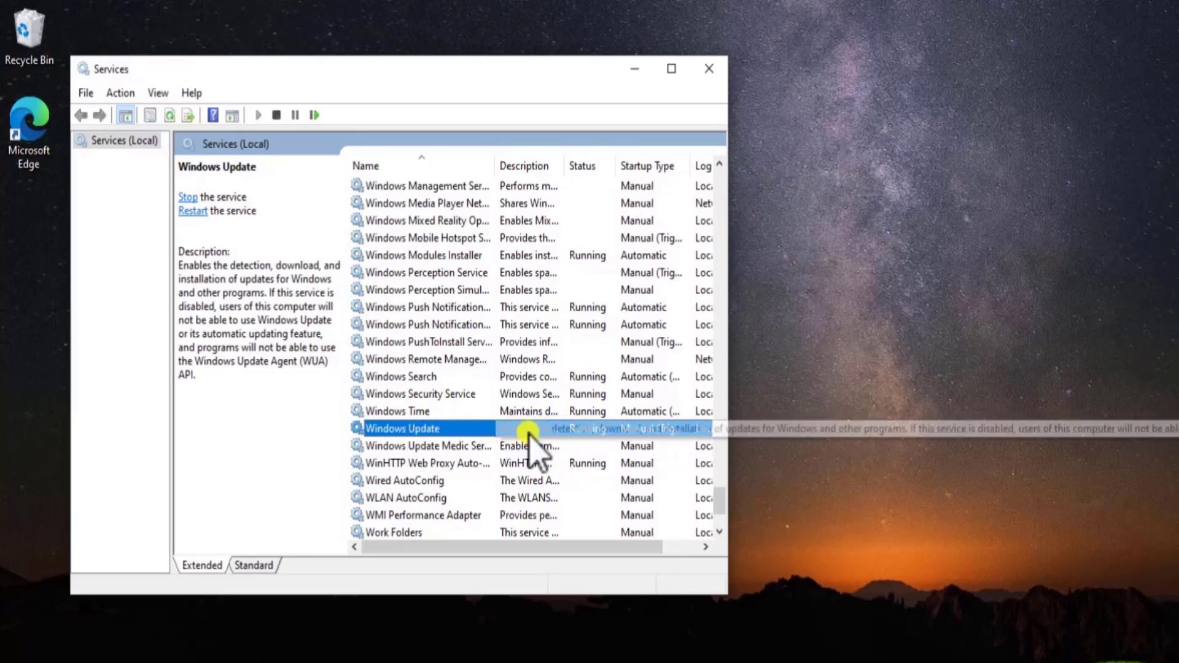
# Check the Windows Update service properties, keep startup type Manual, and cancel.
pyautogui.rightClick(433, 429)
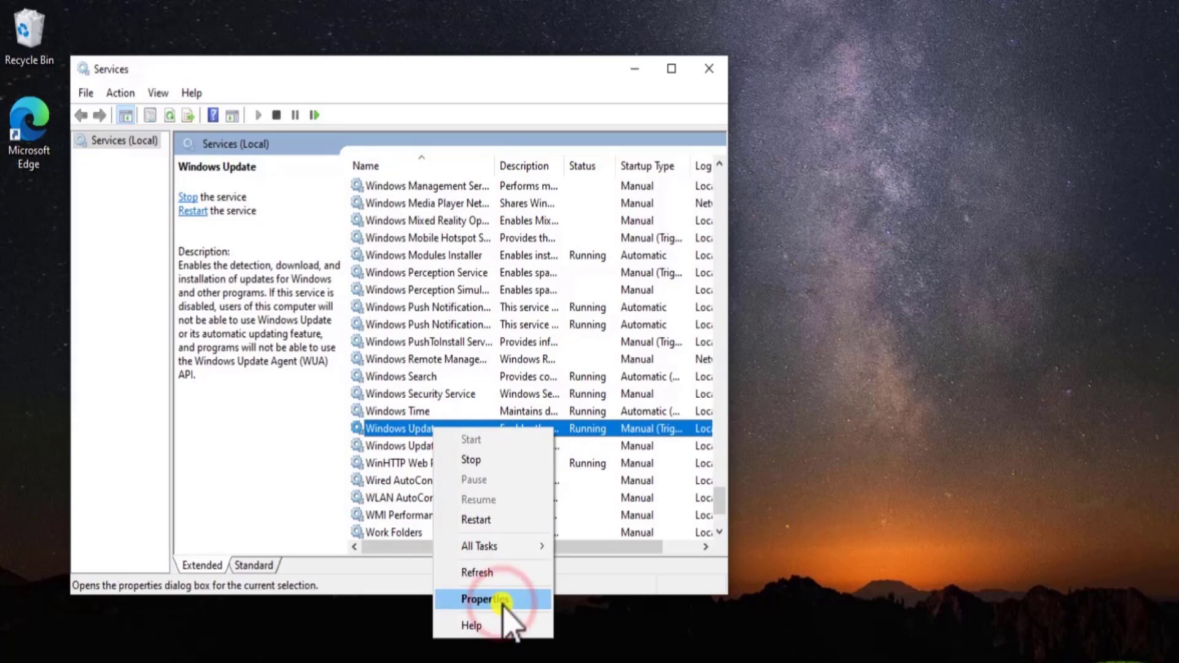
pyautogui.click(485, 600)
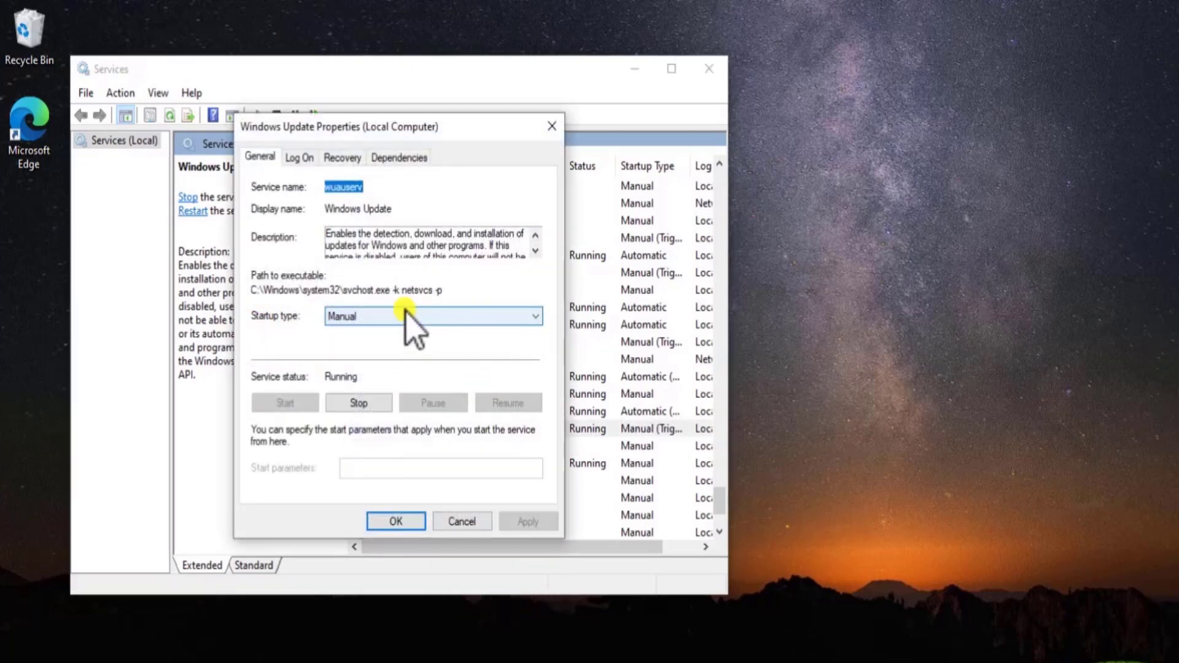
pyautogui.click(406, 314)
pyautogui.click(271, 369)
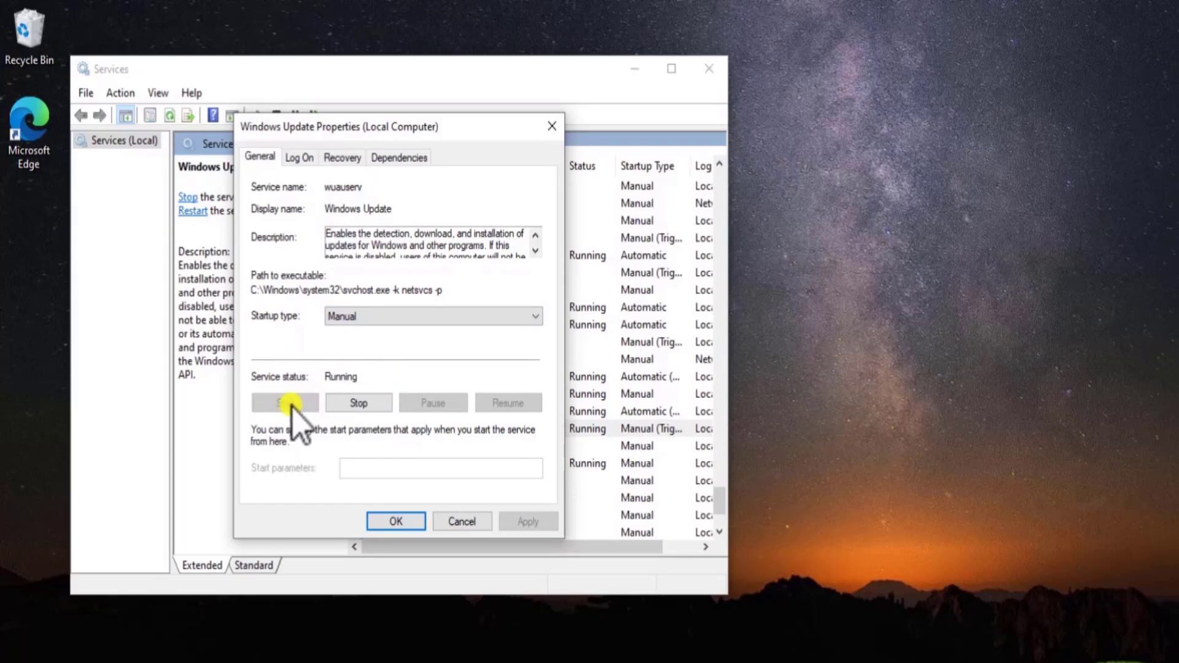
pyautogui.click(477, 522)
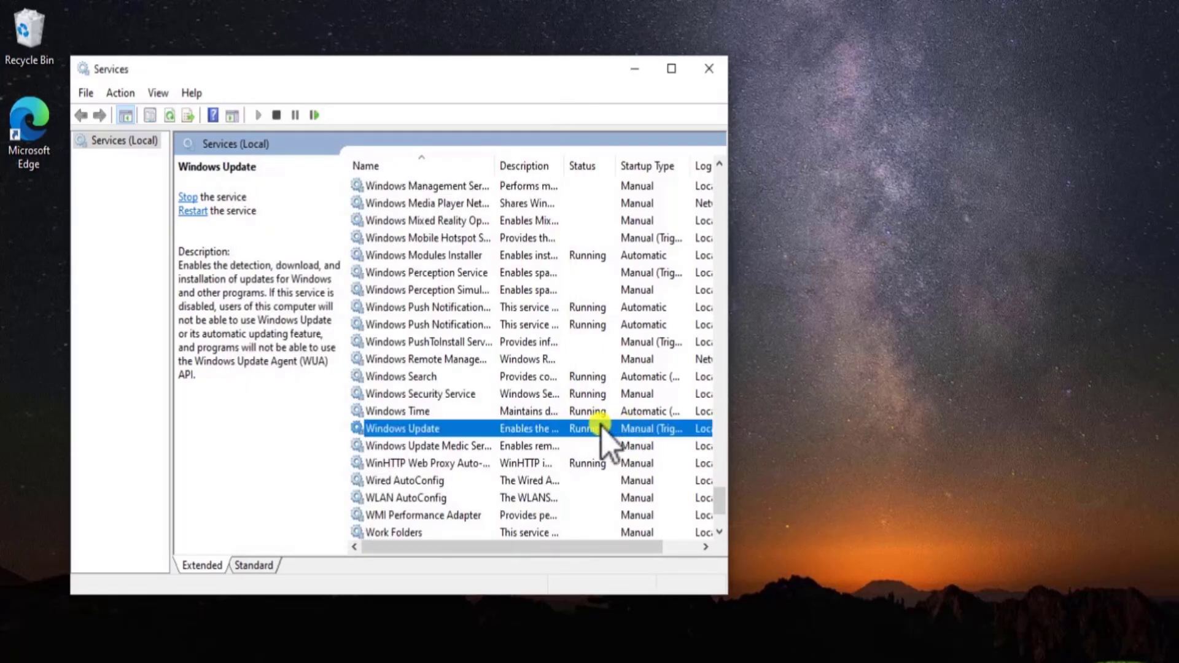
# Restart the Windows Update service and close the Services window.
pyautogui.click(190, 198)
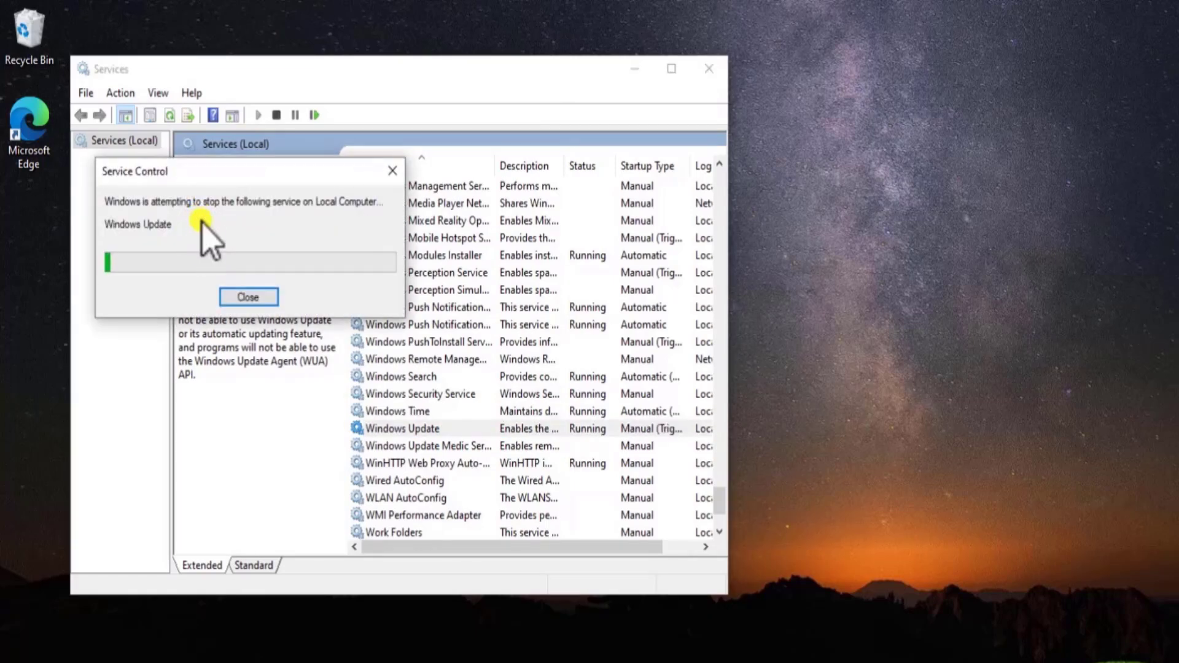
pyautogui.click(248, 299)
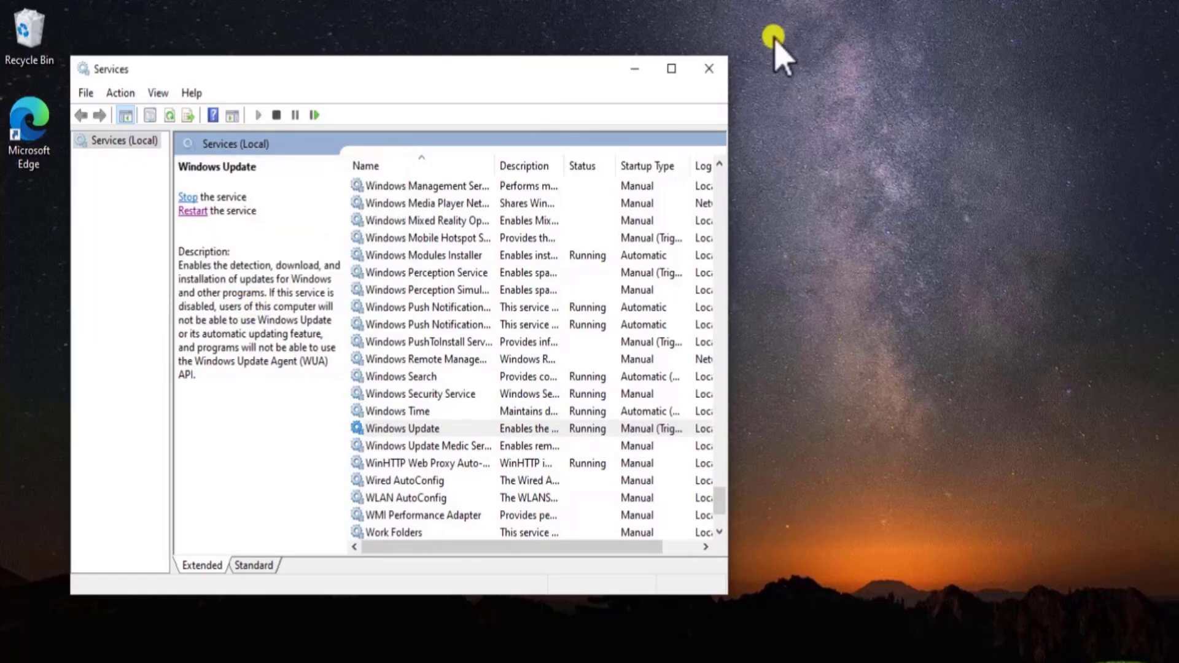
pyautogui.click(709, 68)
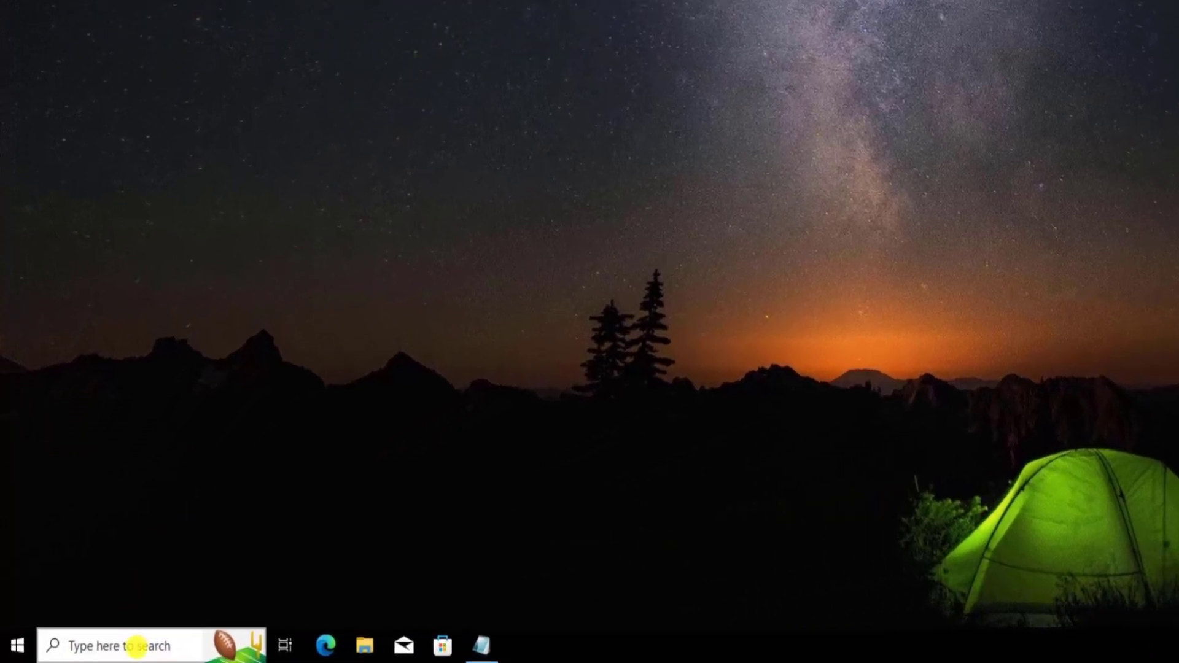
# Paste and run the DISM /restorehealth command in an administrator Command Prompt, then close it.
pyautogui.click(106, 650)
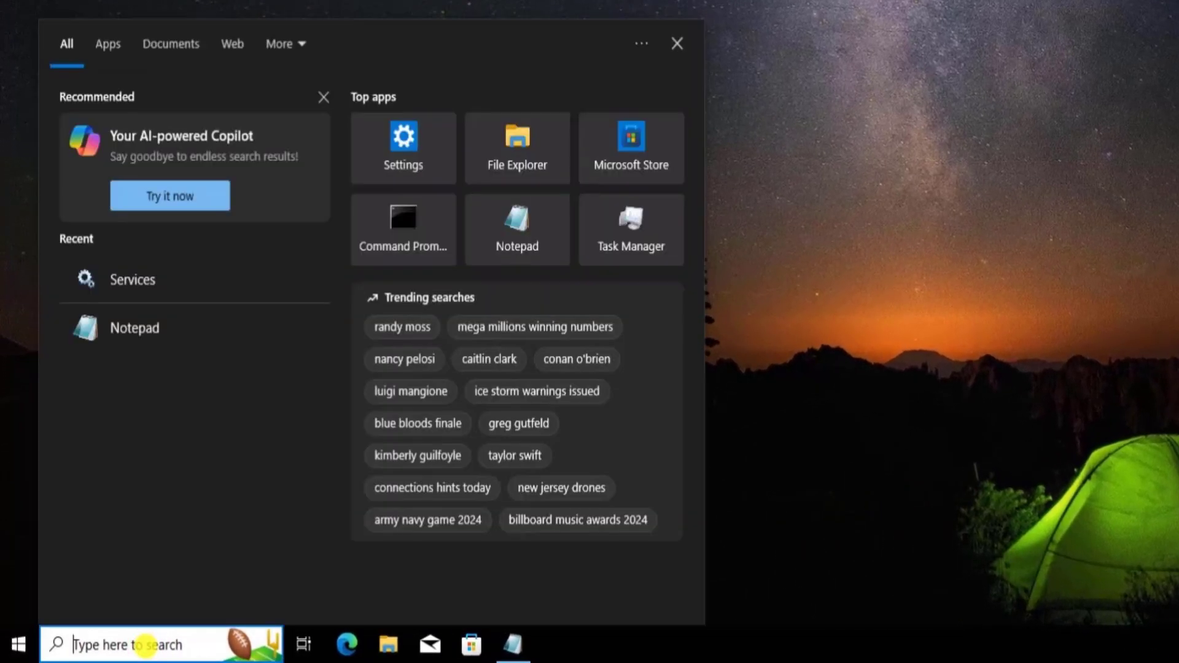
pyautogui.write('cm')
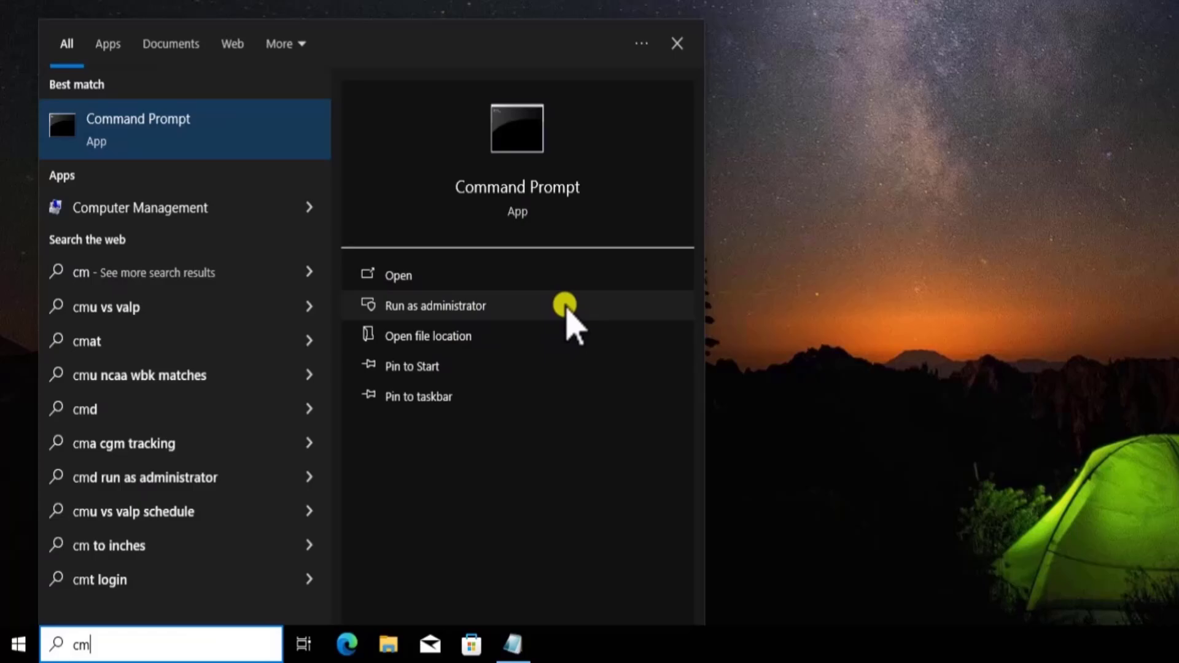
pyautogui.click(565, 305)
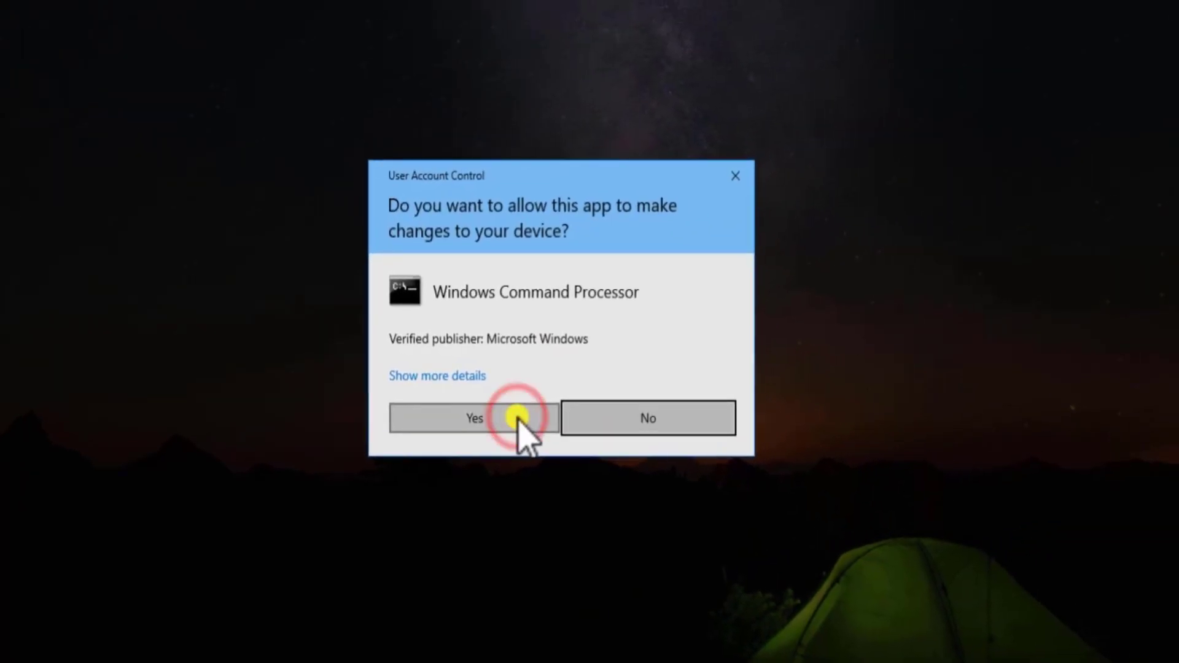
pyautogui.click(602, 383)
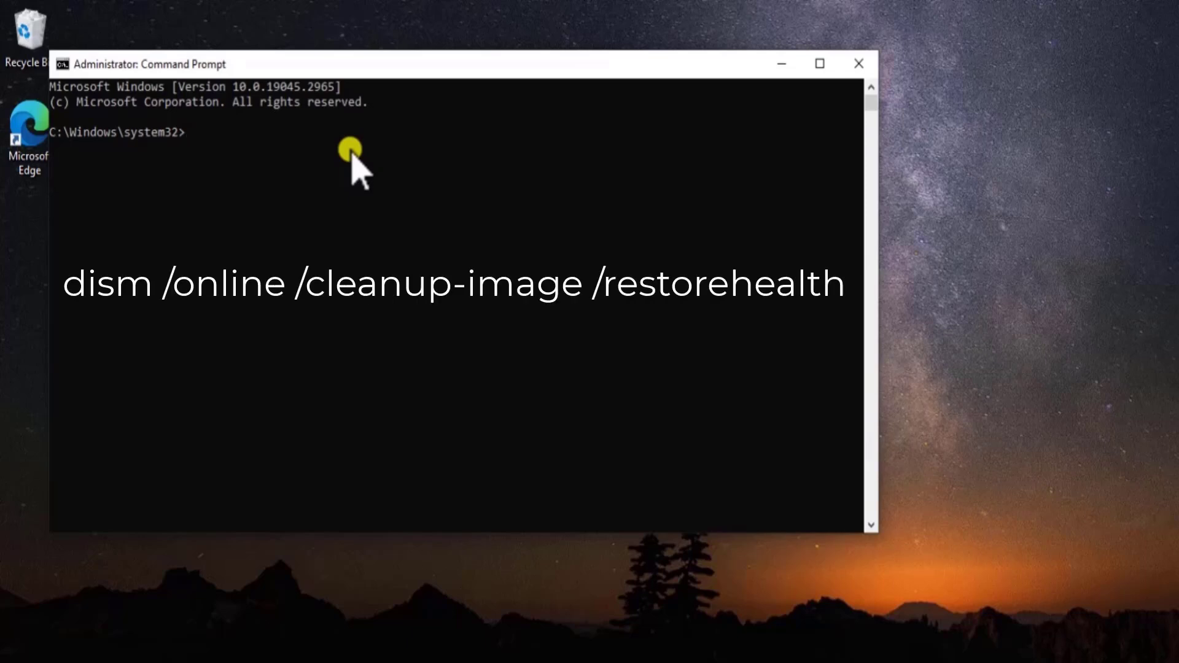
pyautogui.write('dism /online /cleanup-image /restorehealth')
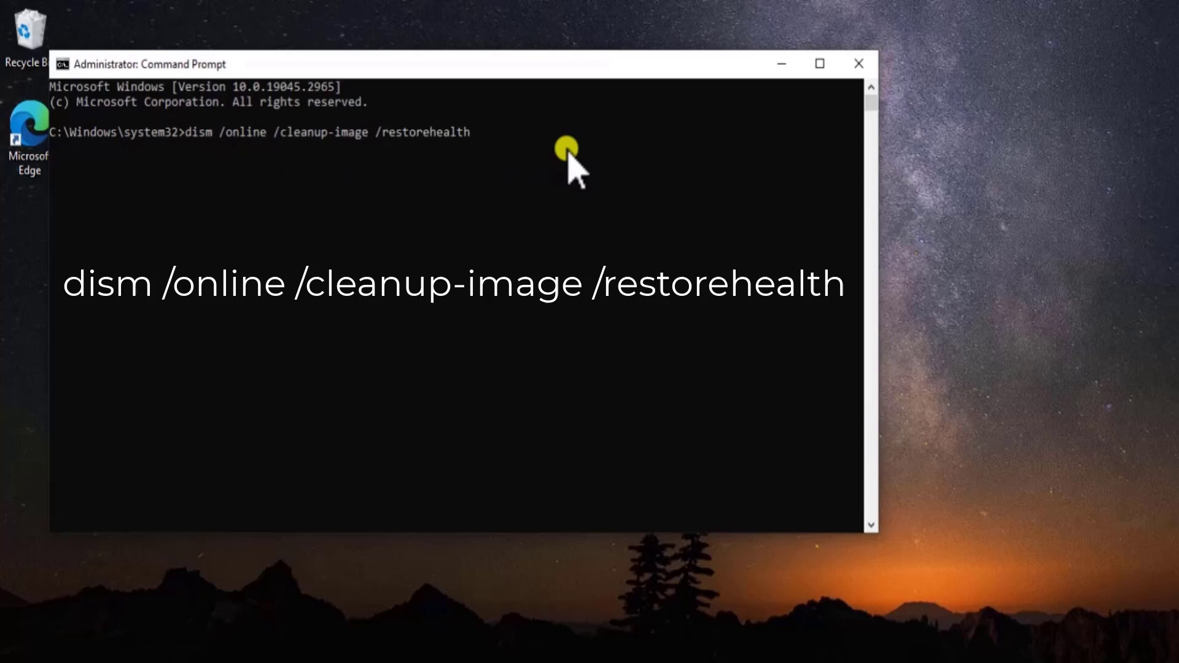
pyautogui.click(859, 63)
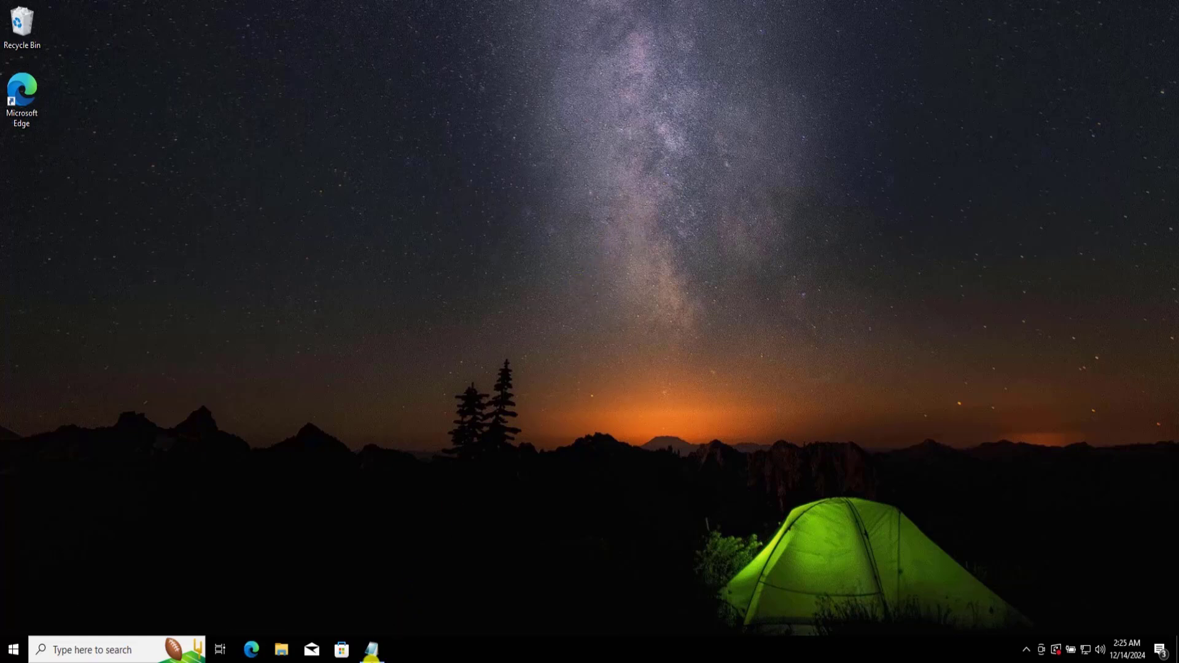
# Bring back the Notepad document with the service-stop and regsvr32 batch commands.
pyautogui.click(374, 650)
pyautogui.moveTo(650, 204); pyautogui.dragTo(575, 69)
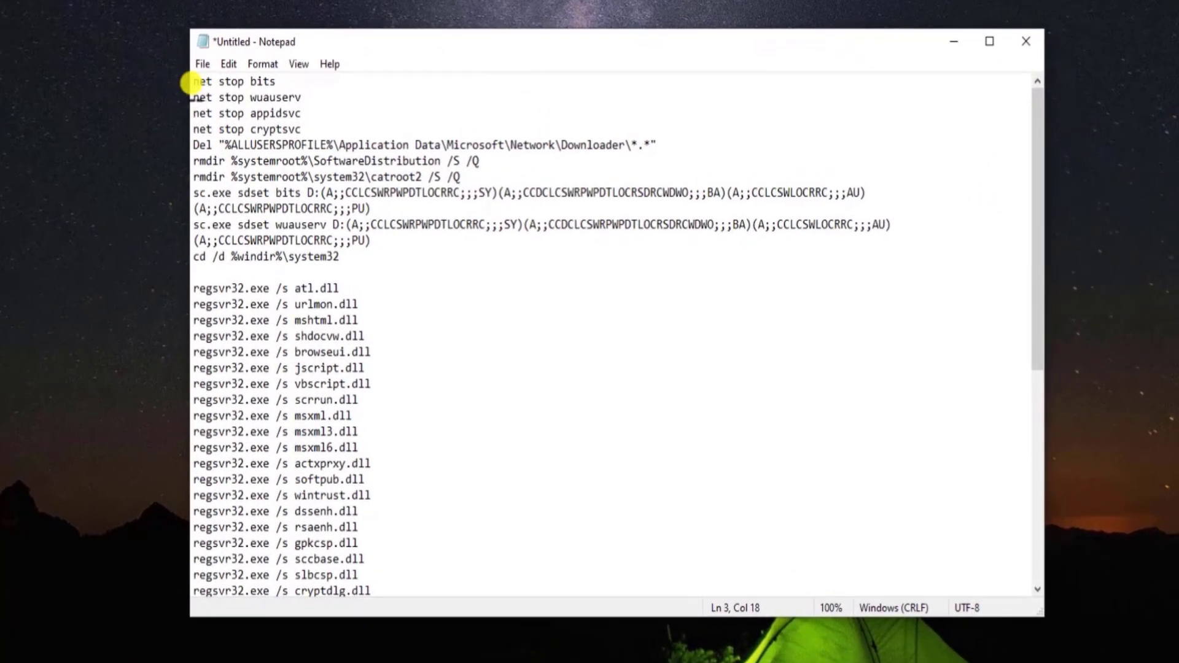
pyautogui.moveTo(202, 97); pyautogui.dragTo(487, 408)
pyautogui.click(487, 409)
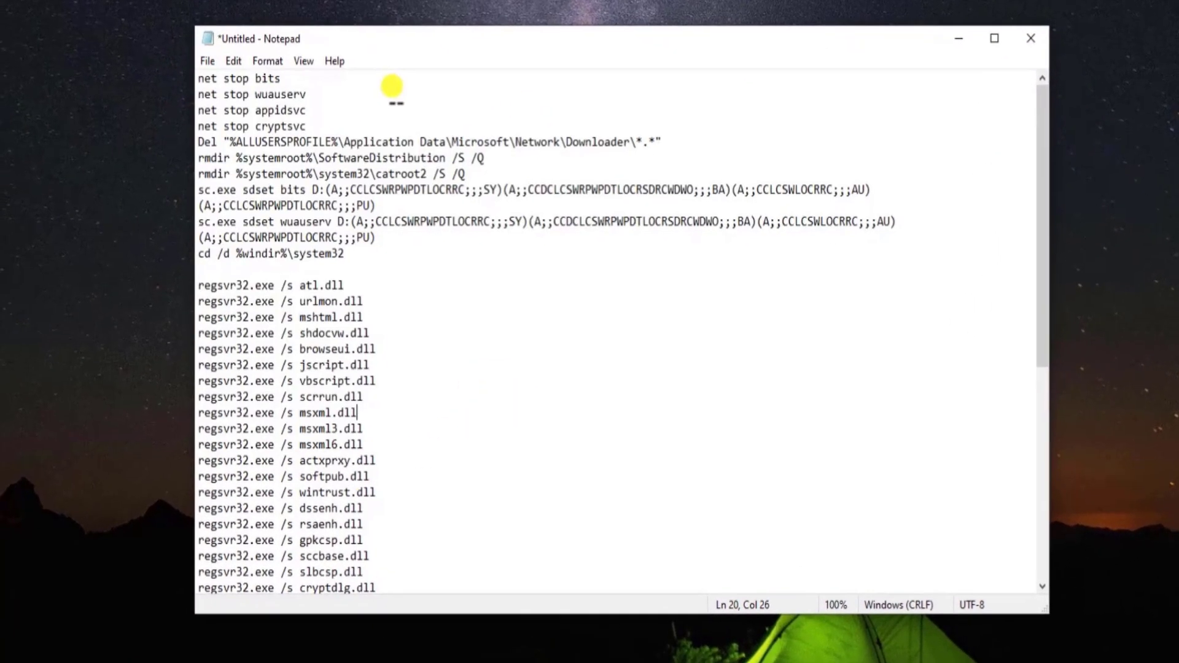
pyautogui.click(143, 644)
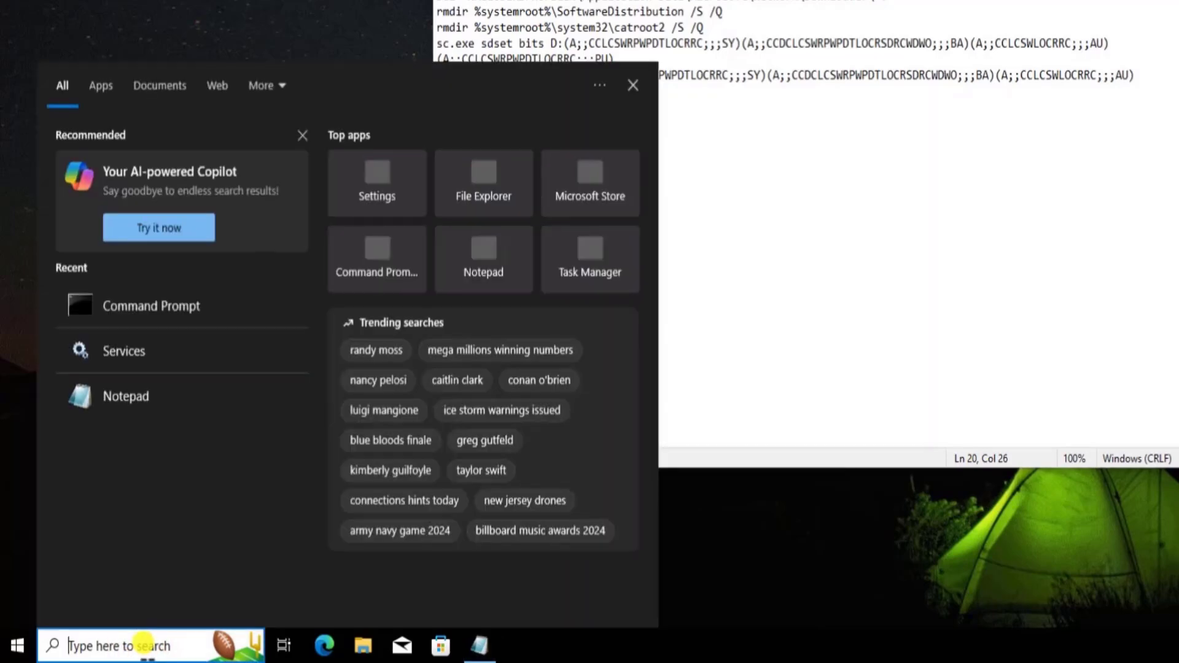
pyautogui.write('note')
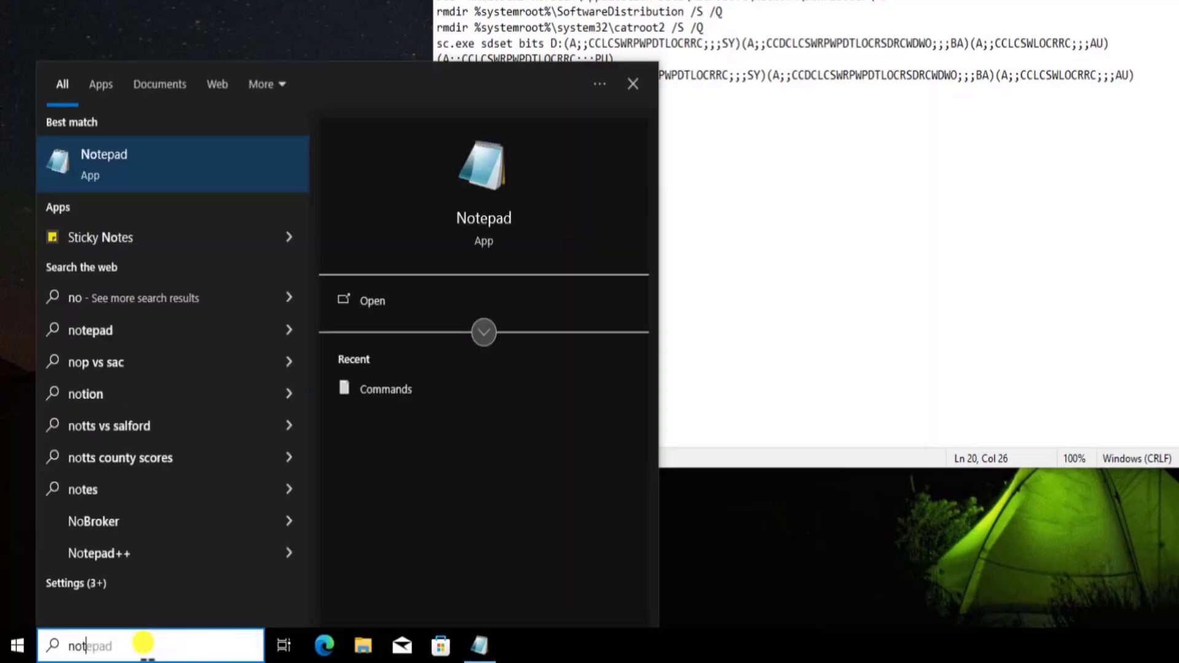
pyautogui.click(895, 1)
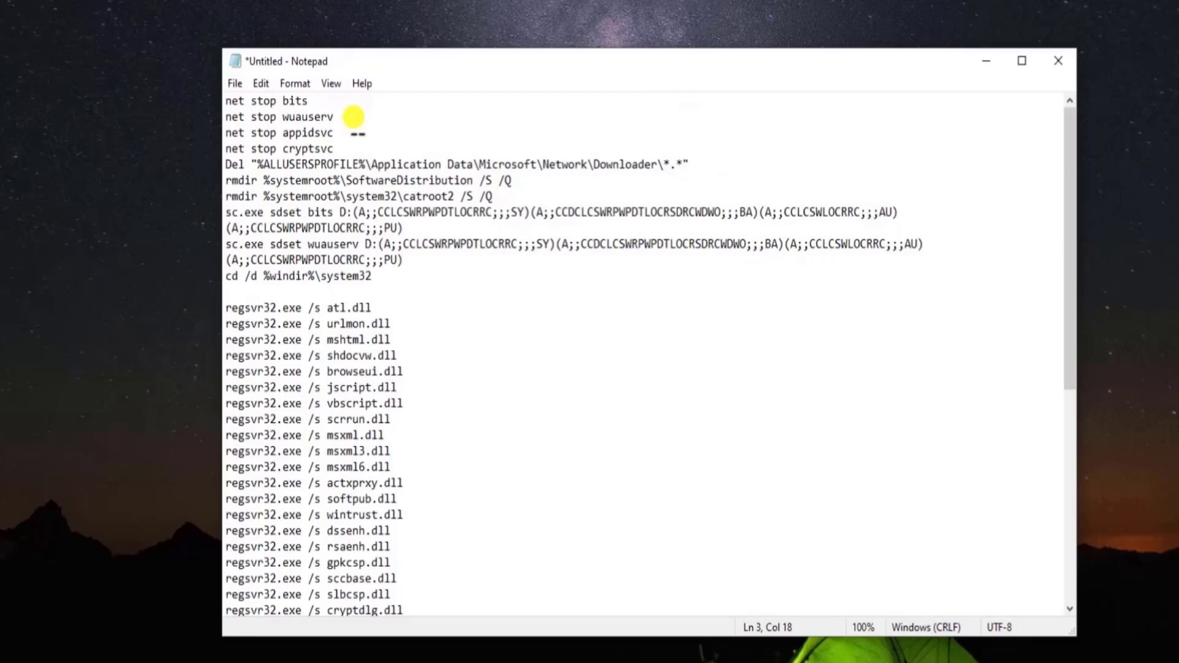
# Save the script to the Desktop as eTechniz Fix.bat.
pyautogui.click(235, 83)
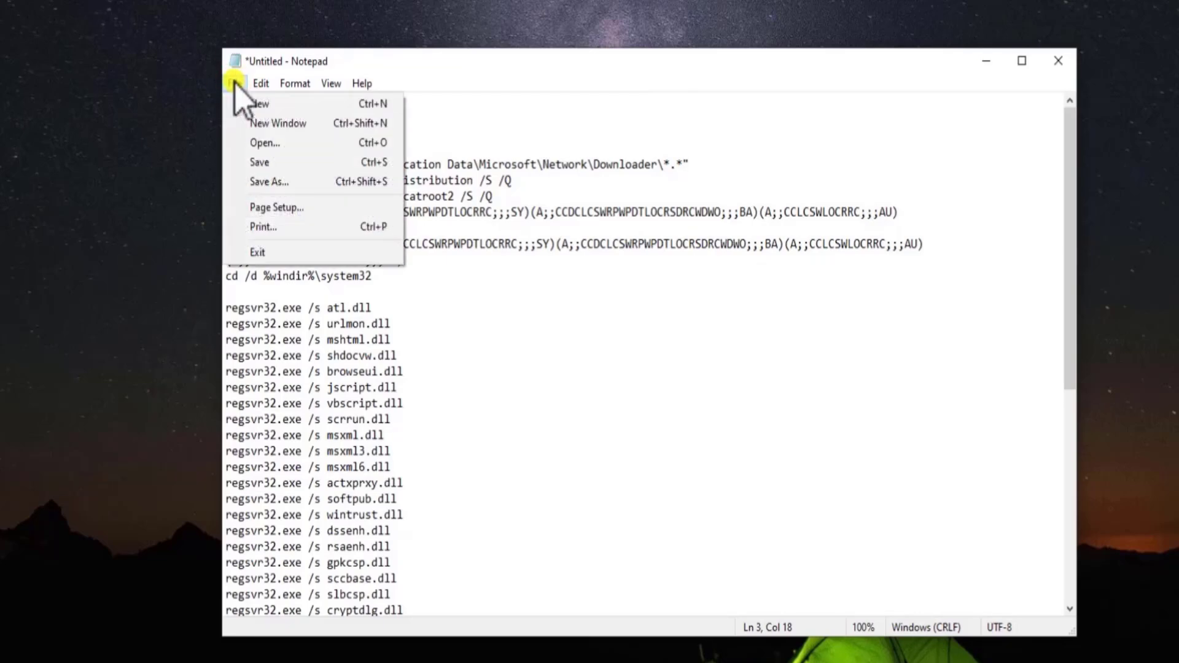
pyautogui.click(272, 188)
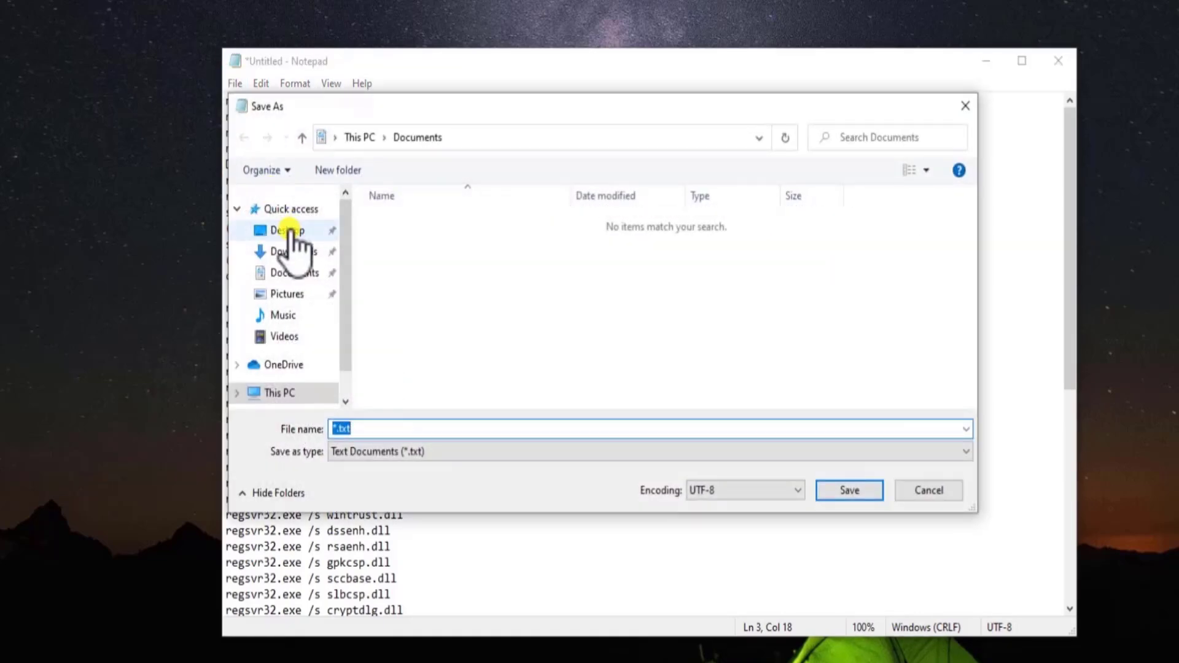
pyautogui.click(285, 230)
pyautogui.click(391, 429)
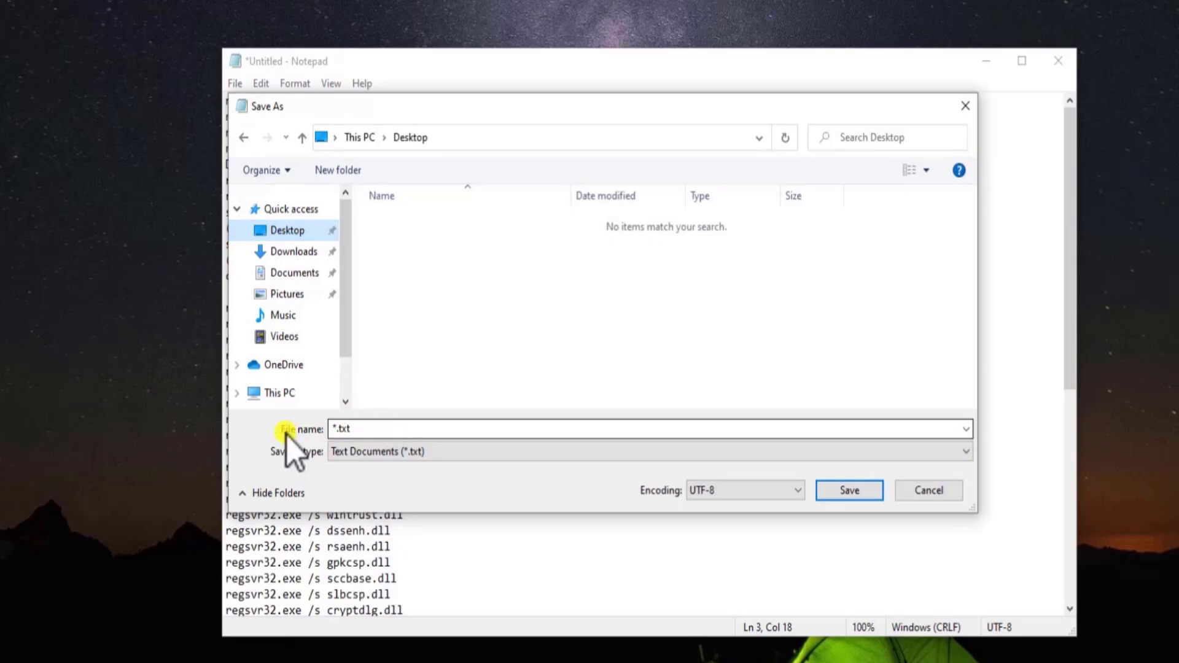
pyautogui.click(381, 428)
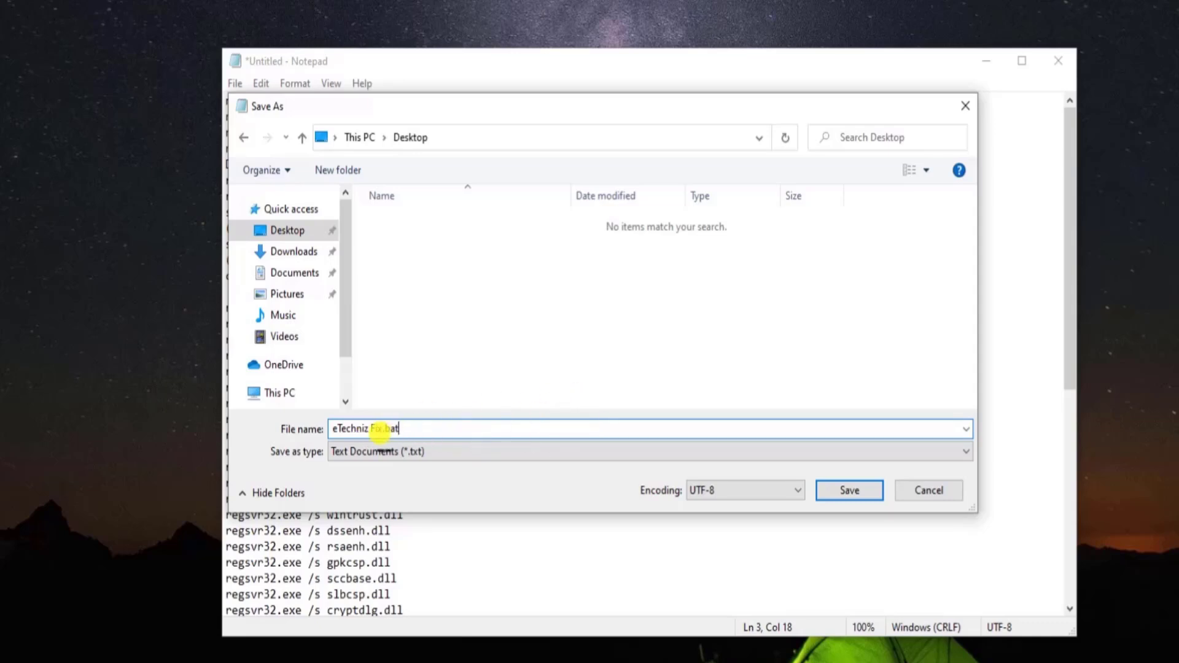
pyautogui.click(868, 491)
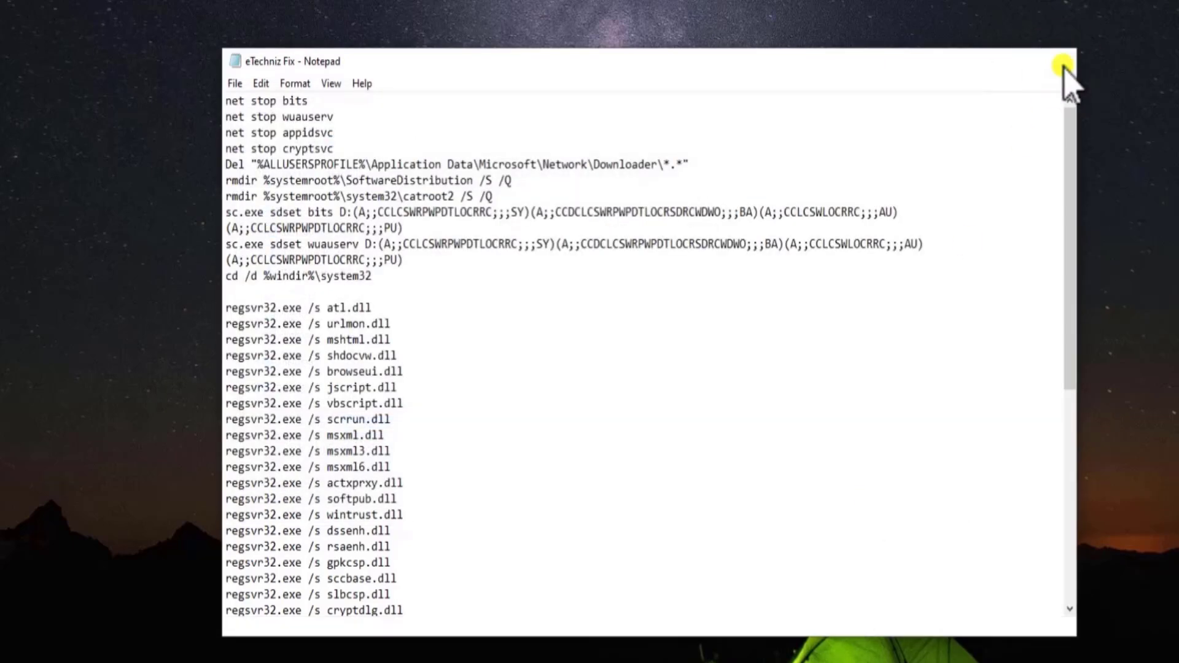
# Close Notepad and run eTechniz Fix.bat as administrator, confirming its prompt.
pyautogui.click(1063, 61)
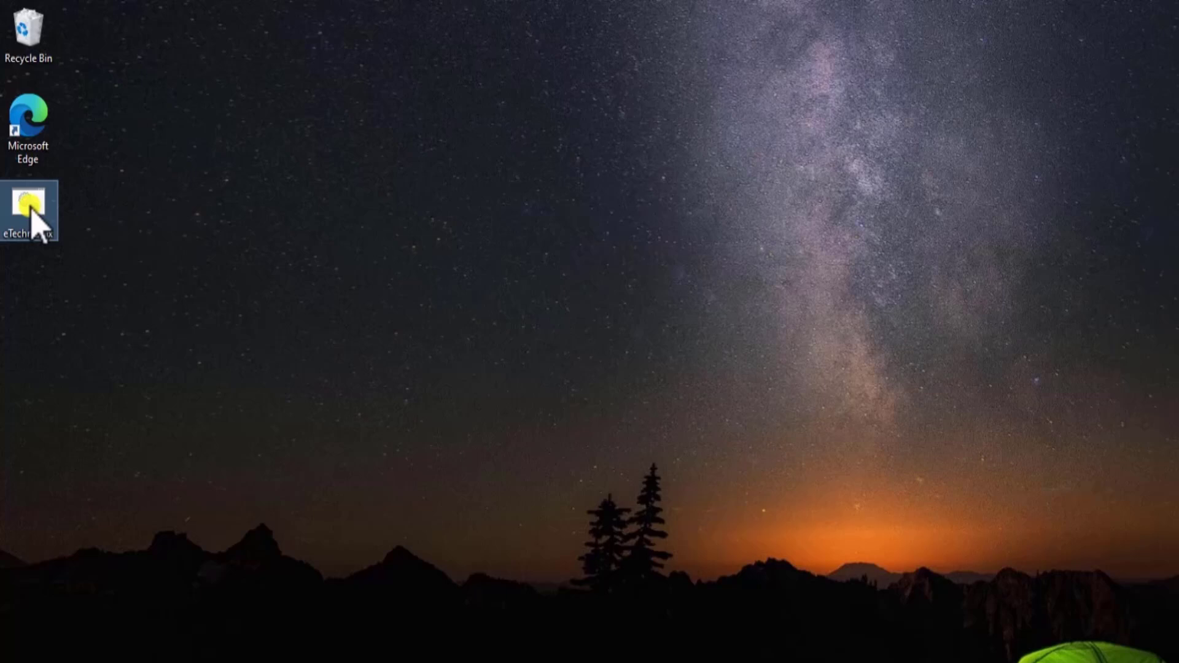
pyautogui.rightClick(32, 213)
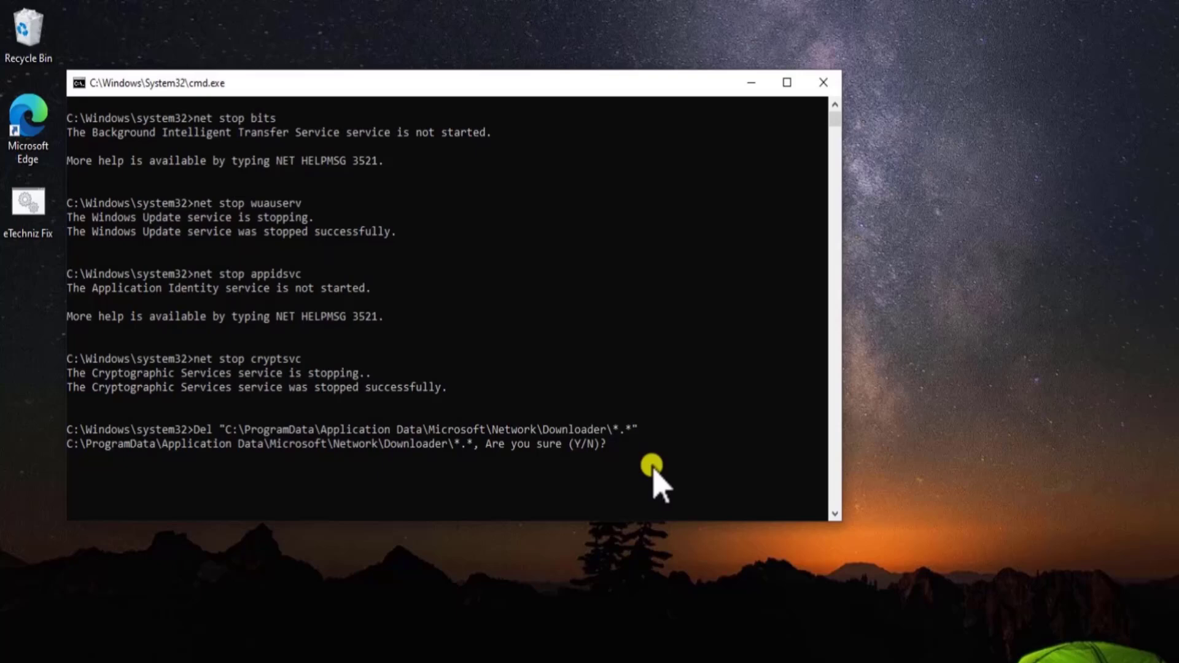
pyautogui.press('Return')
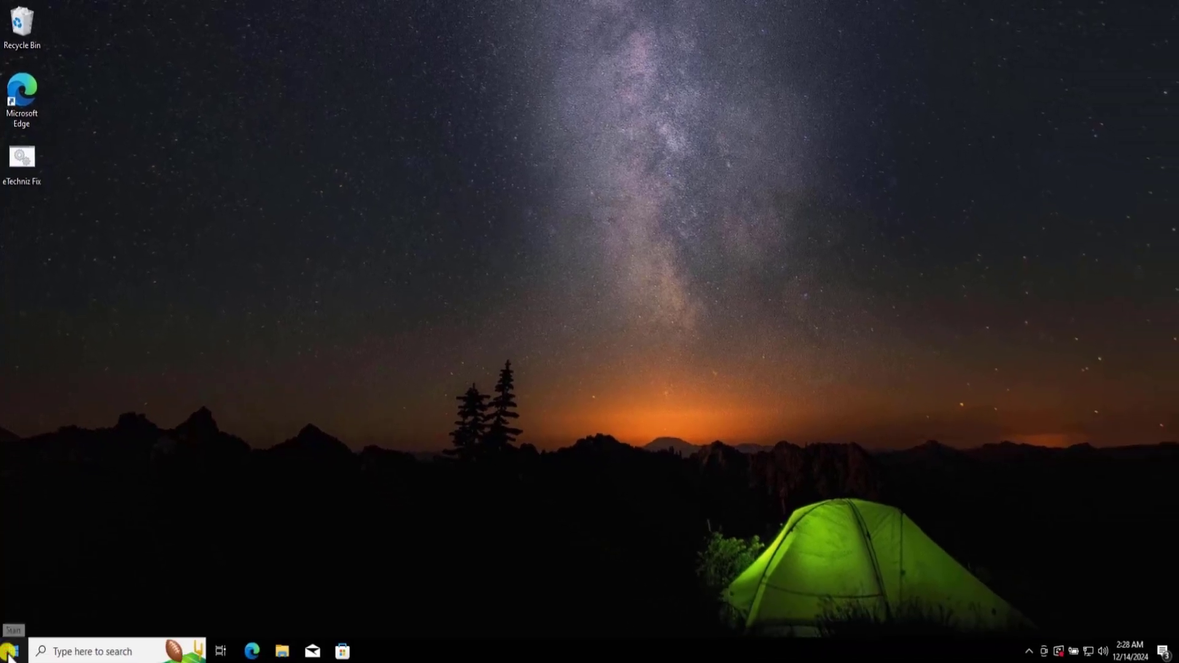
# Restart the computer from the Start menu power options.
pyautogui.click(13, 648)
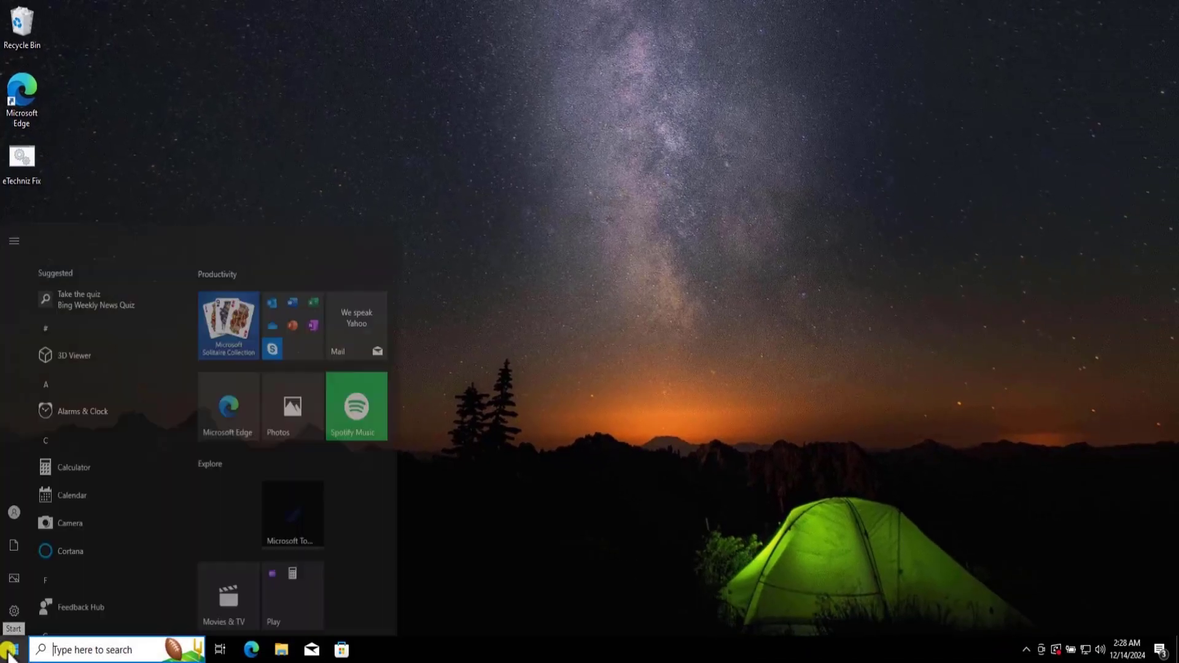
pyautogui.click(14, 619)
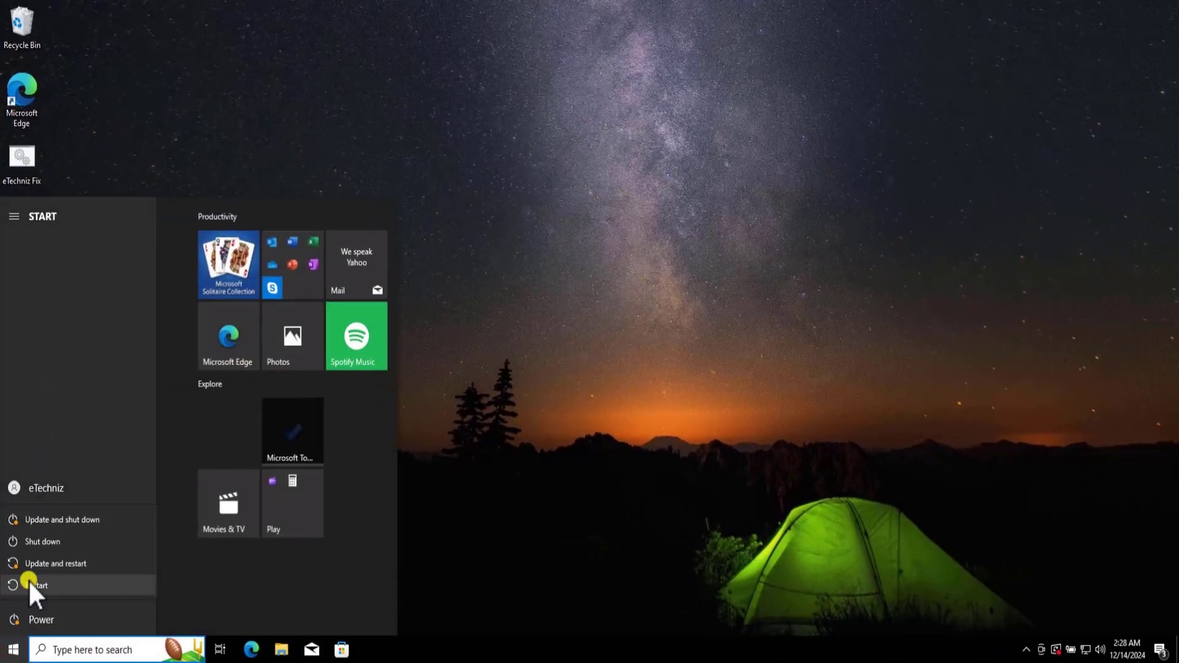
pyautogui.click(755, 221)
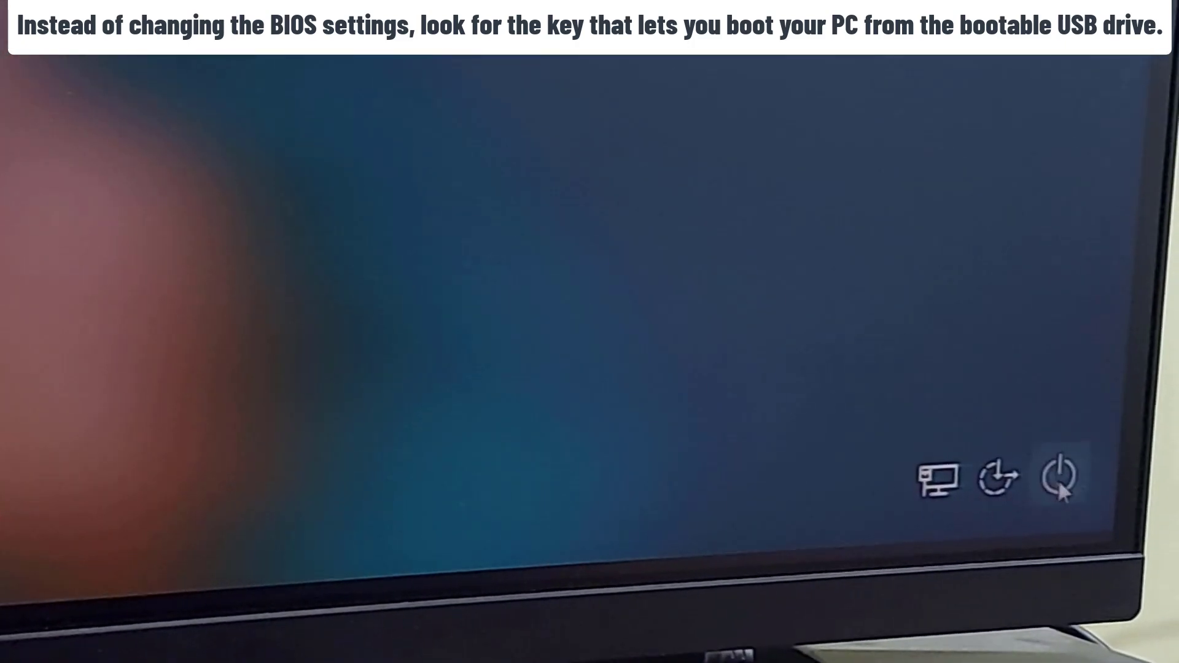
# Reboot from the USB, accept default language settings, and start Startup Repair from repair options.
pyautogui.click(1061, 474)
pyautogui.click(1054, 473)
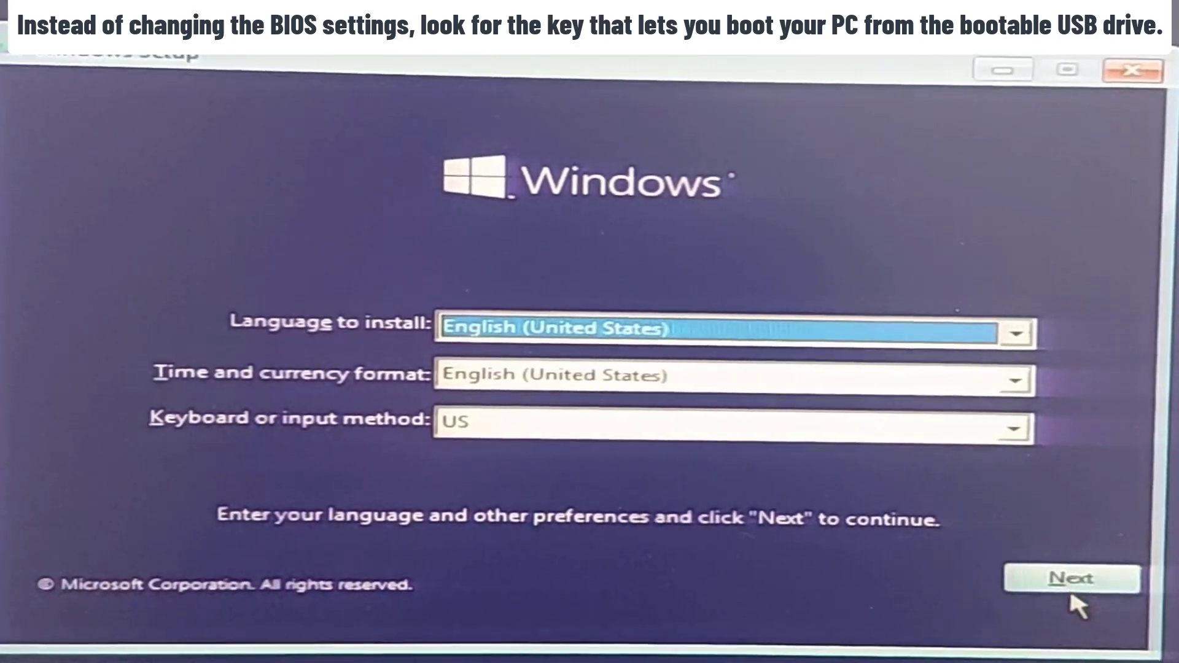
pyautogui.click(1066, 581)
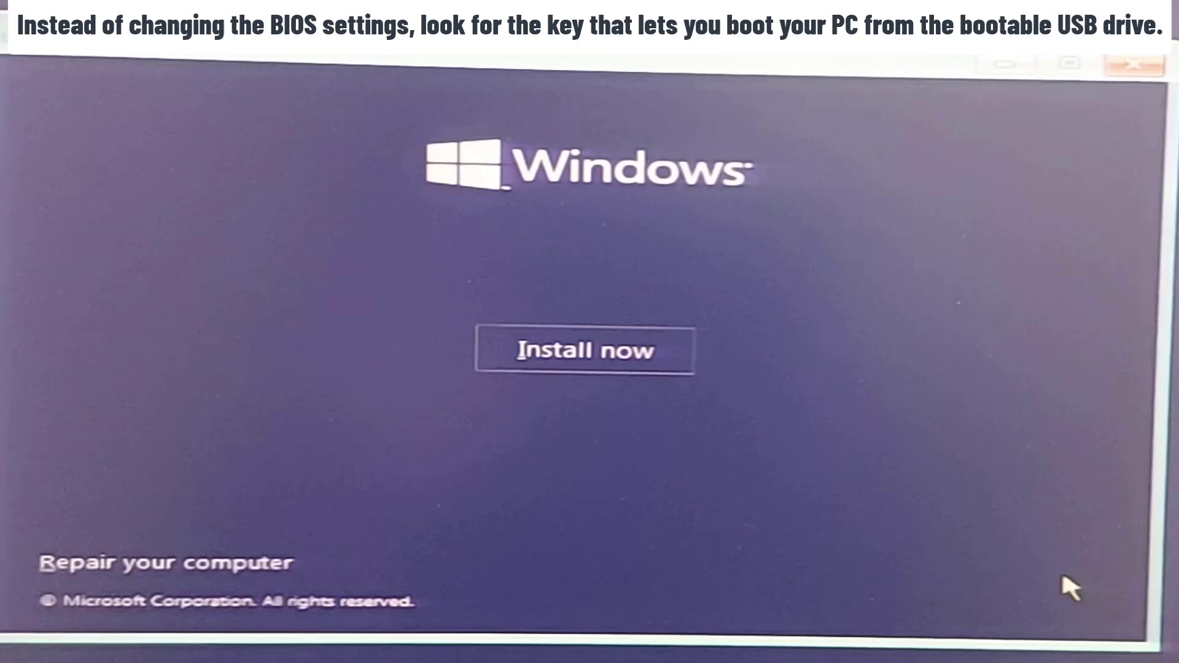
pyautogui.click(203, 568)
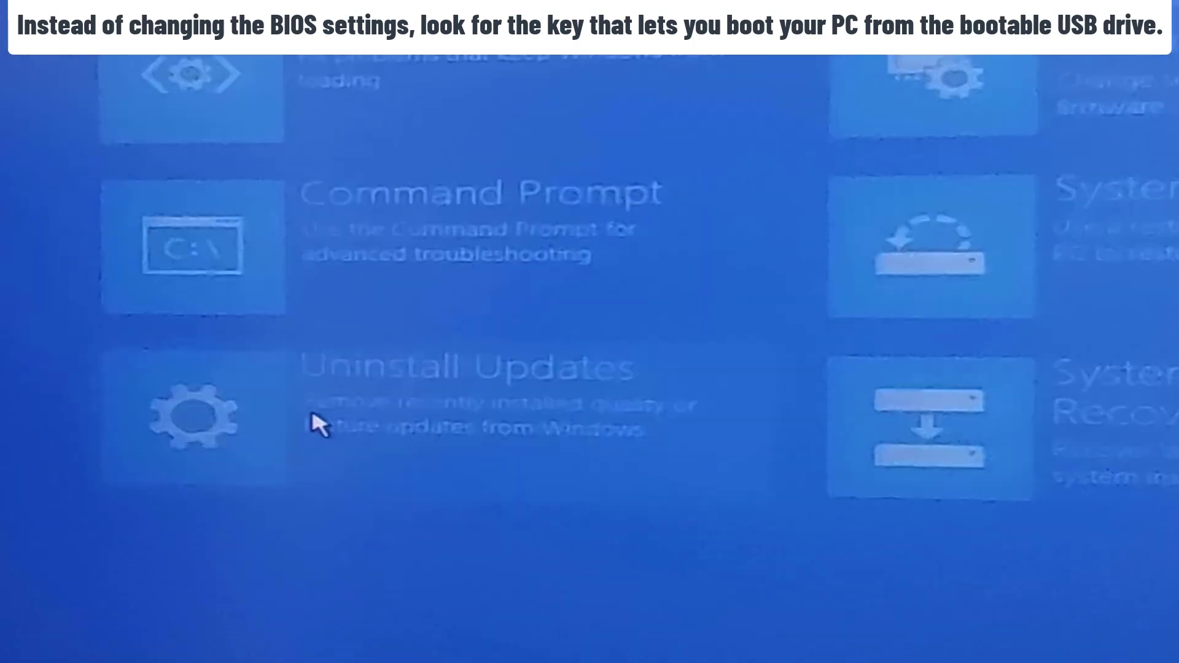
pyautogui.click(540, 69)
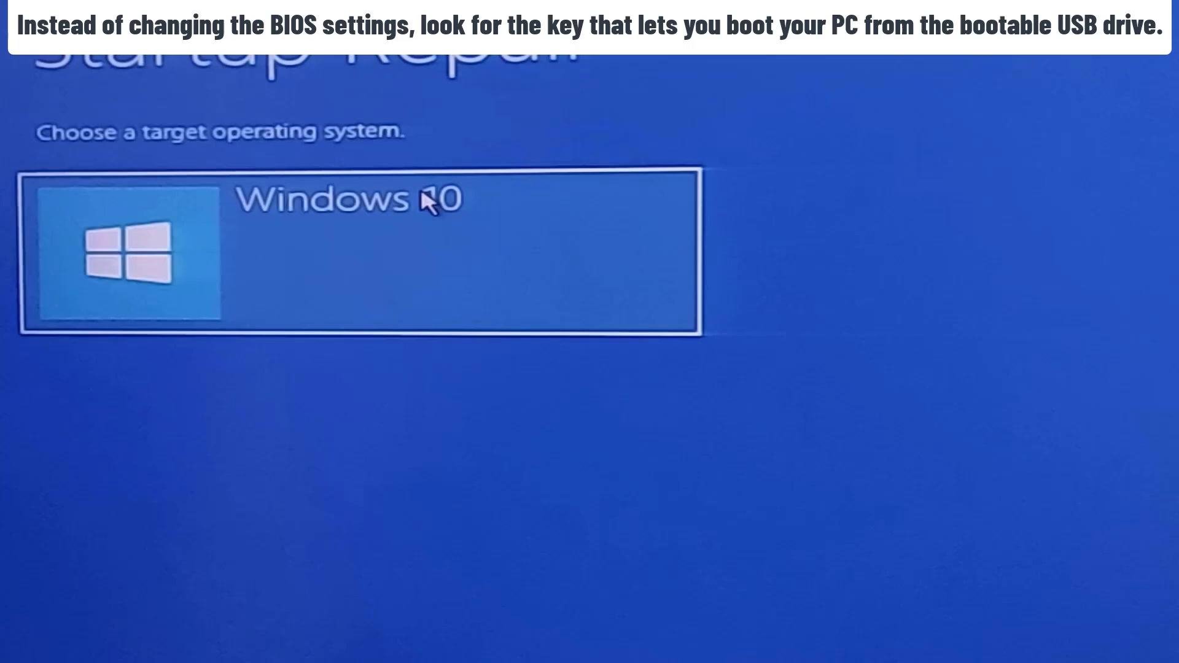